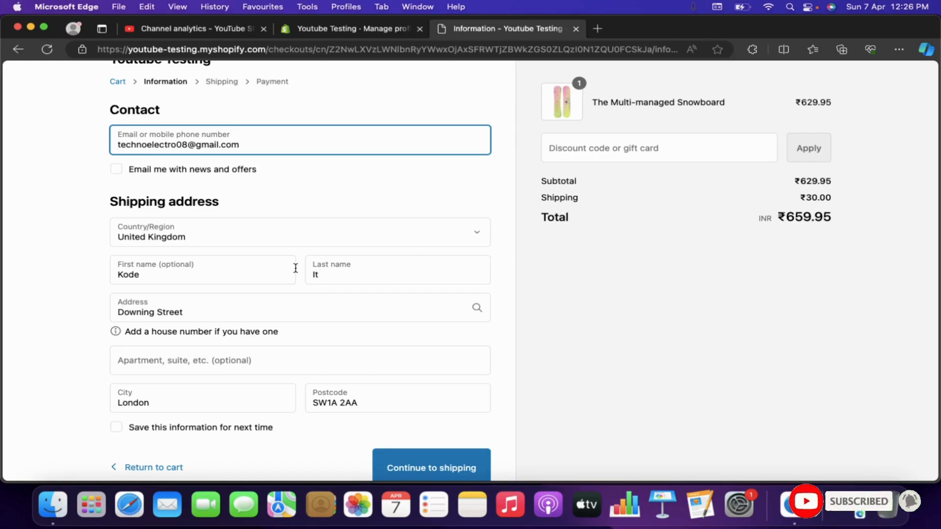
Review the checkout contact and United Kingdom shipping address details, and continue to the shipping options.
{"action": "left_click", "coordinate": [581, 264]}
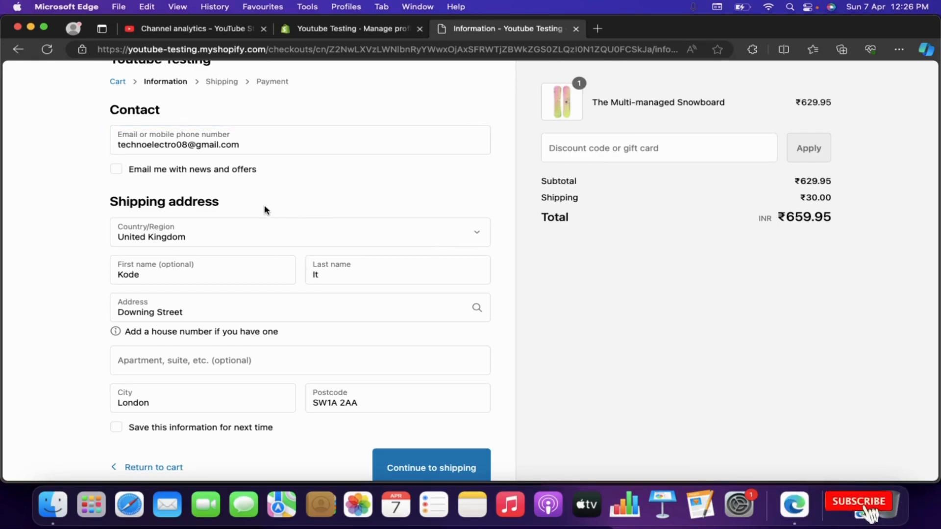
{"action": "scroll", "coordinate": [265, 210], "scroll_direction": "up", "scroll_amount": 1}
{"action": "scroll", "coordinate": [265, 210], "scroll_direction": "up", "scroll_amount": 1}
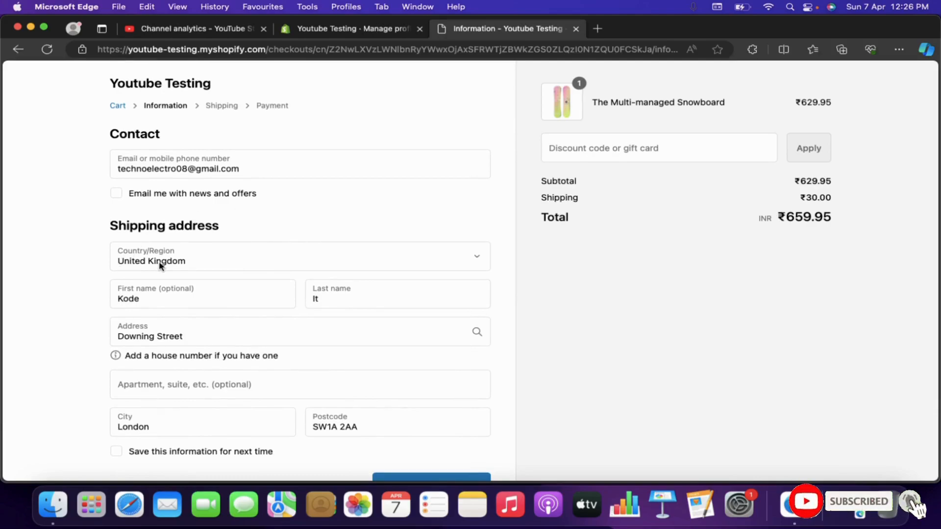
{"action": "scroll", "coordinate": [218, 259], "scroll_direction": "down", "scroll_amount": 2}
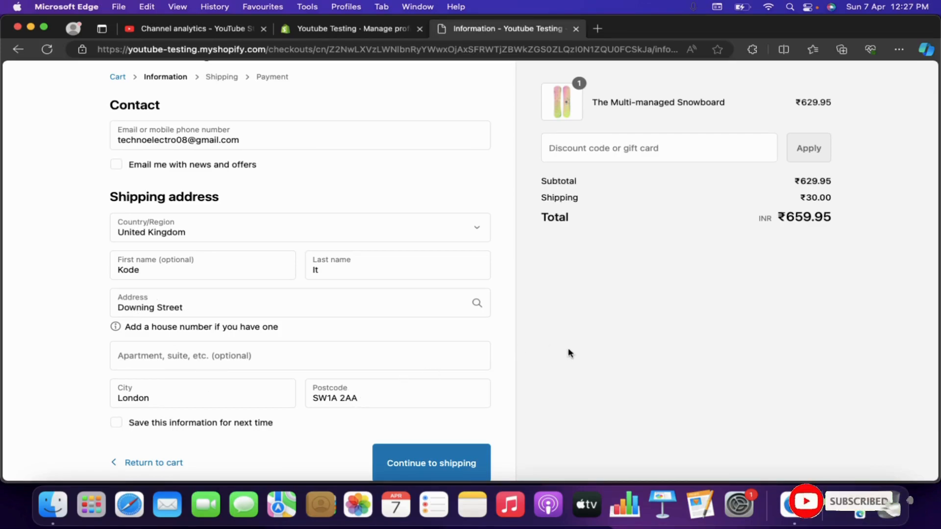
{"action": "scroll", "coordinate": [500, 430], "scroll_direction": "down", "scroll_amount": 1}
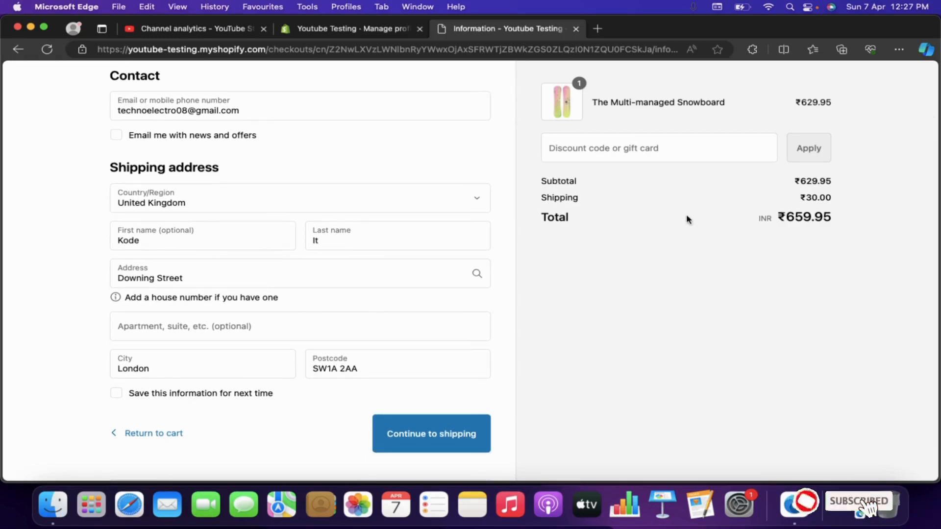
{"action": "left_click", "coordinate": [427, 445]}
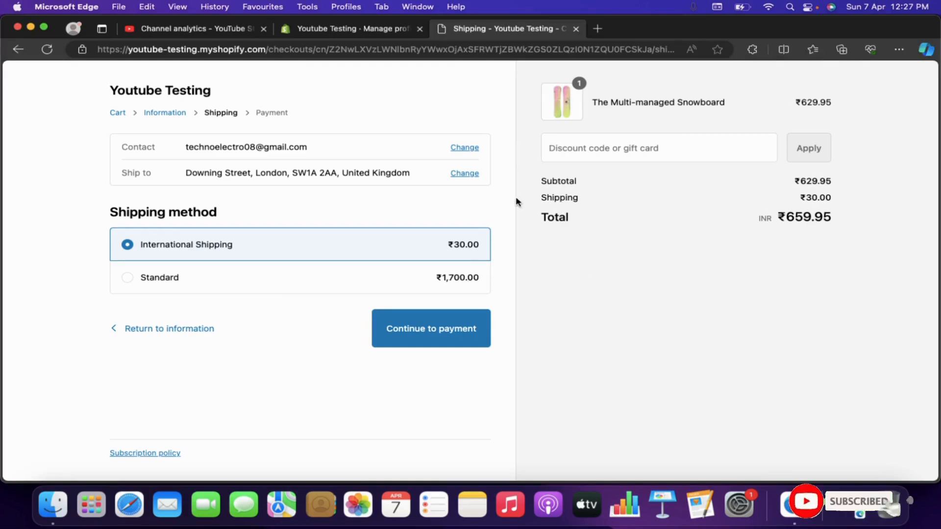
Compare the order total under the International Shipping and Standard methods, leaving Standard selected.
{"action": "left_click", "coordinate": [440, 289]}
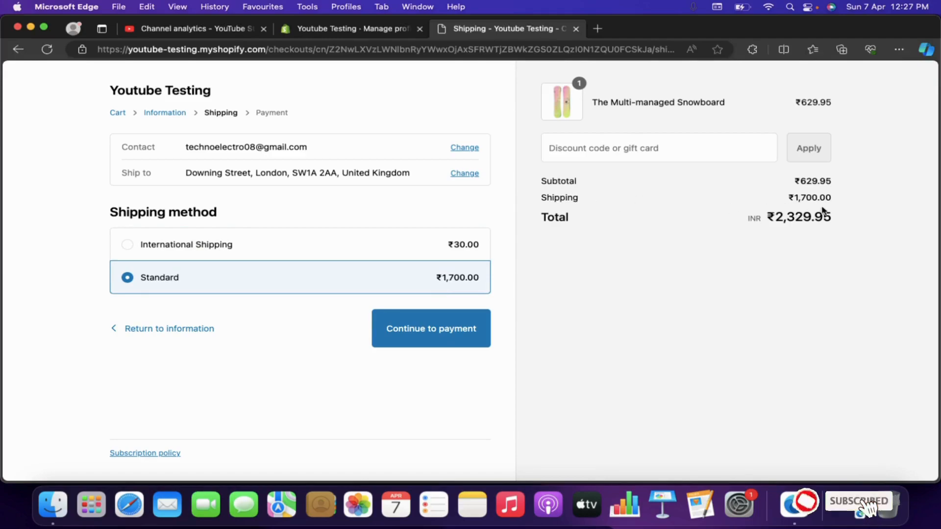
{"action": "left_click", "coordinate": [413, 245]}
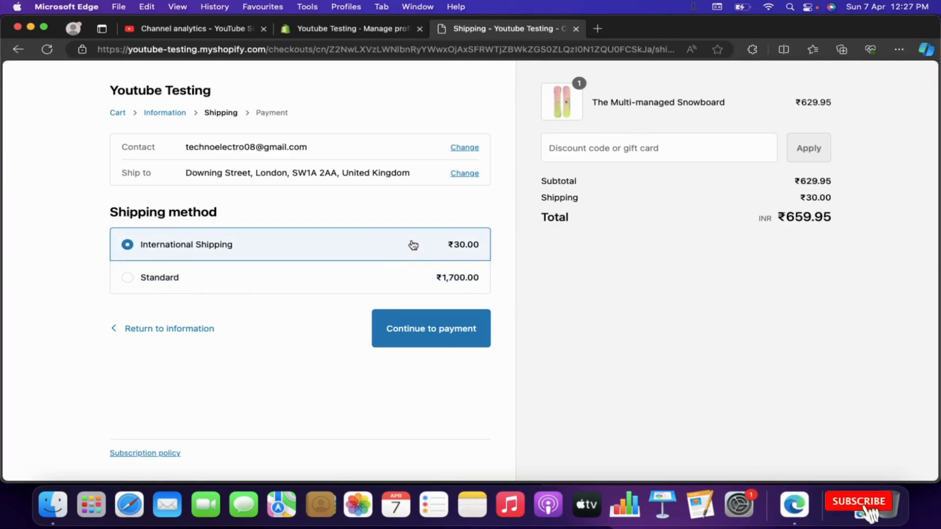
{"action": "left_click", "coordinate": [322, 282]}
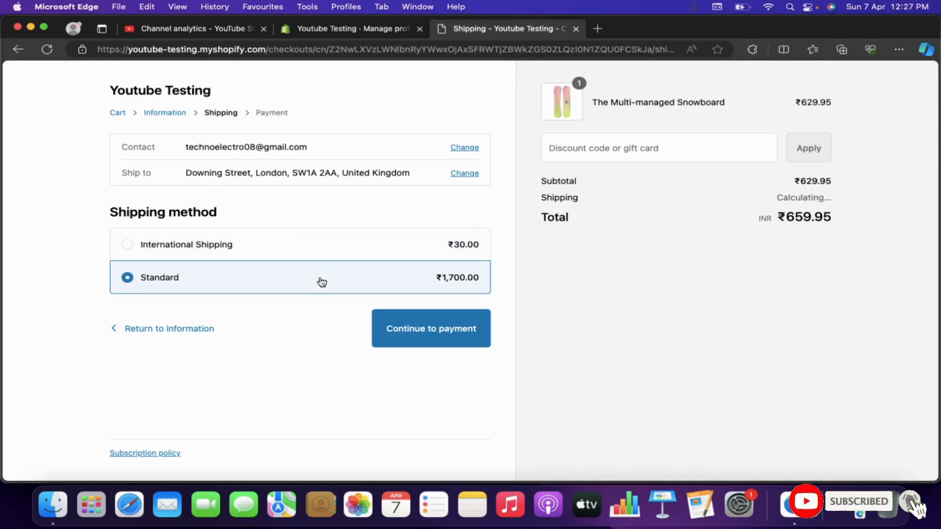
{"action": "left_click", "coordinate": [258, 249]}
{"action": "left_click", "coordinate": [220, 278]}
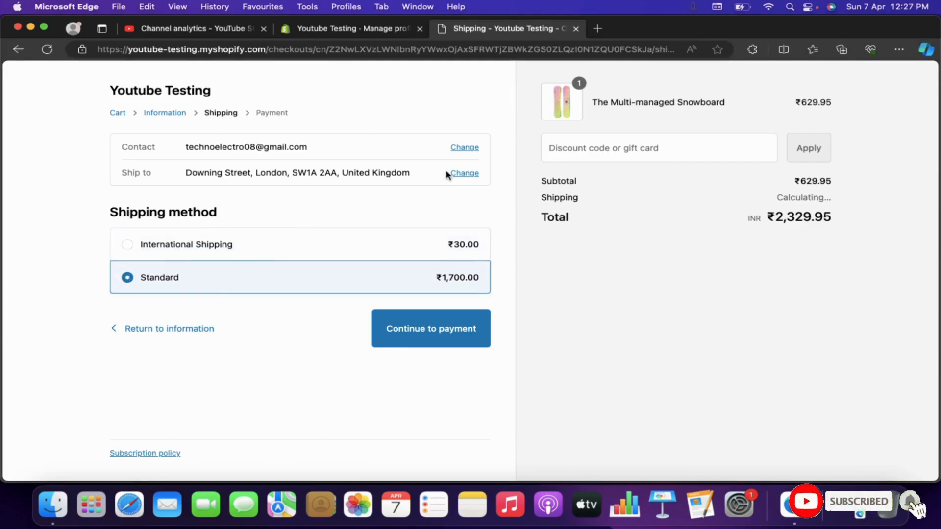
Reopen the order's shipping address for changes and set its country to India.
{"action": "left_click", "coordinate": [465, 173]}
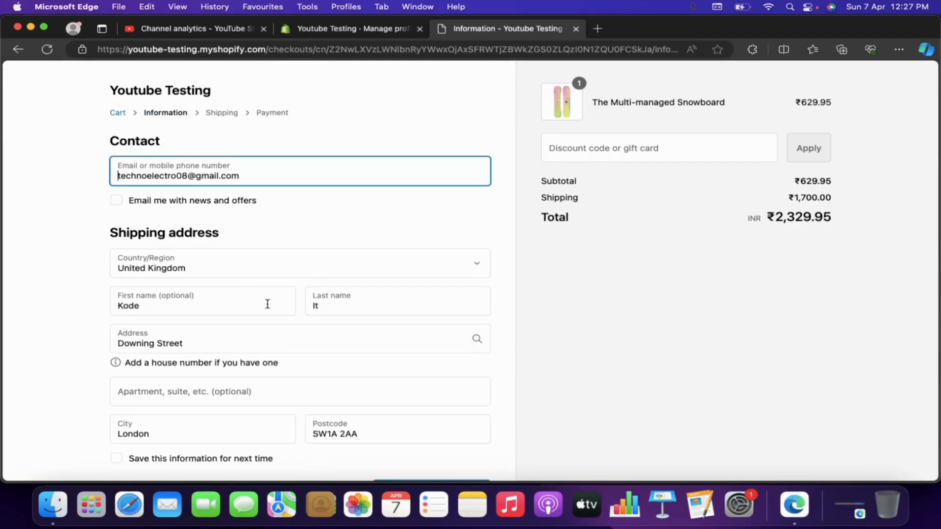
{"action": "left_click", "coordinate": [242, 269]}
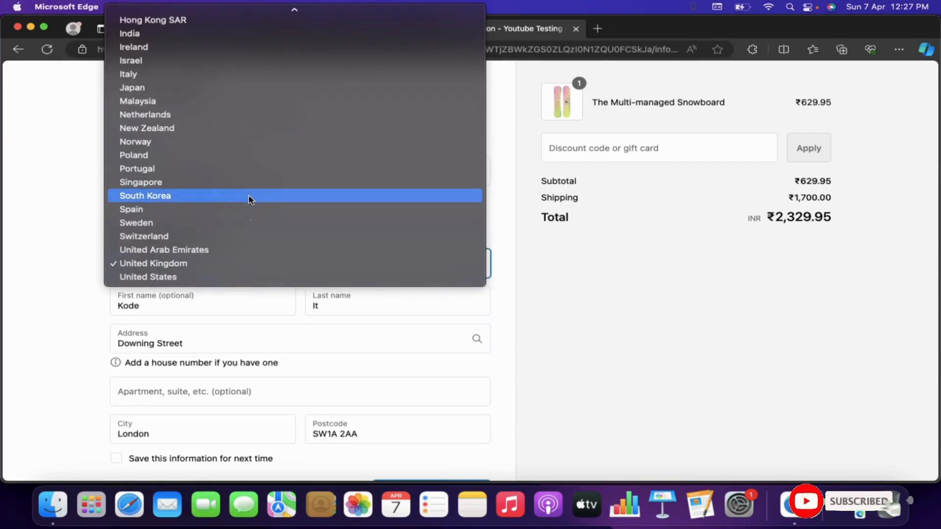
{"action": "scroll", "coordinate": [214, 66], "scroll_direction": "up", "scroll_amount": 3}
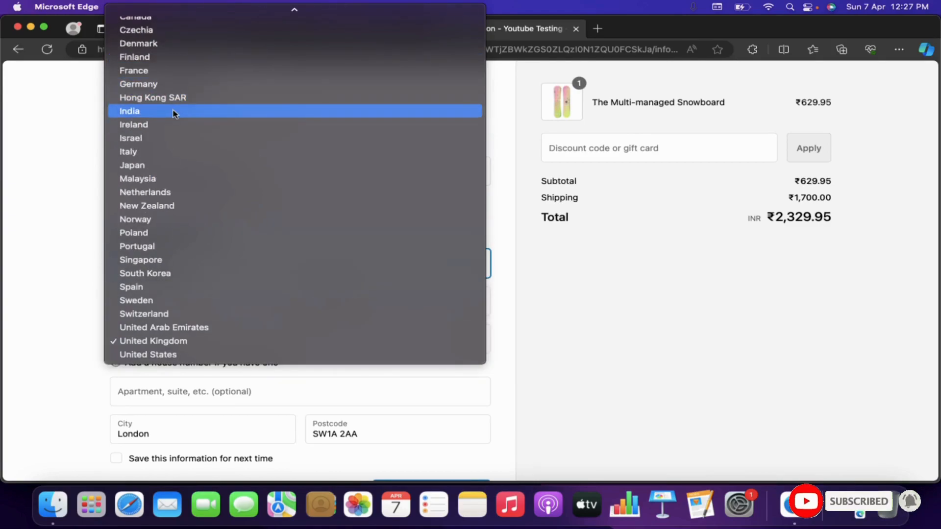
{"action": "left_click", "coordinate": [173, 112]}
Replace the street address with a suggested match for "Panjim" and continue to the shipping options.
{"action": "scroll", "coordinate": [245, 265], "scroll_direction": "down", "scroll_amount": 2}
{"action": "triple_click", "coordinate": [227, 282]}
{"action": "key", "text": "BackSpace"}
{"action": "type", "text": "Panjim"}
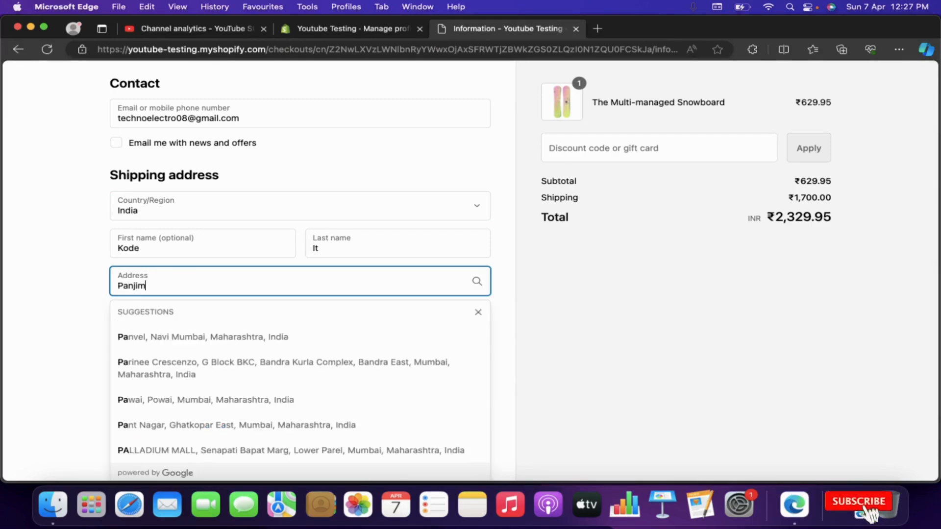
{"action": "left_click", "coordinate": [207, 365]}
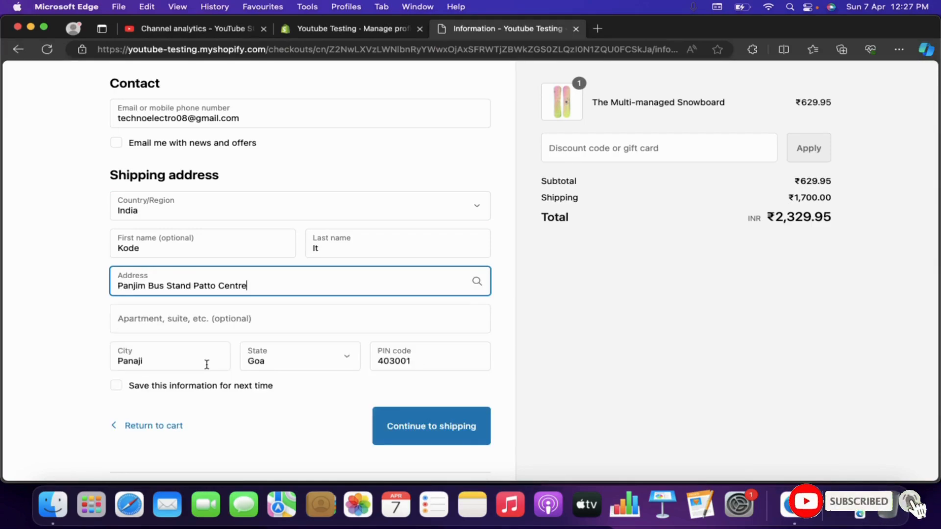
{"action": "left_click", "coordinate": [574, 384]}
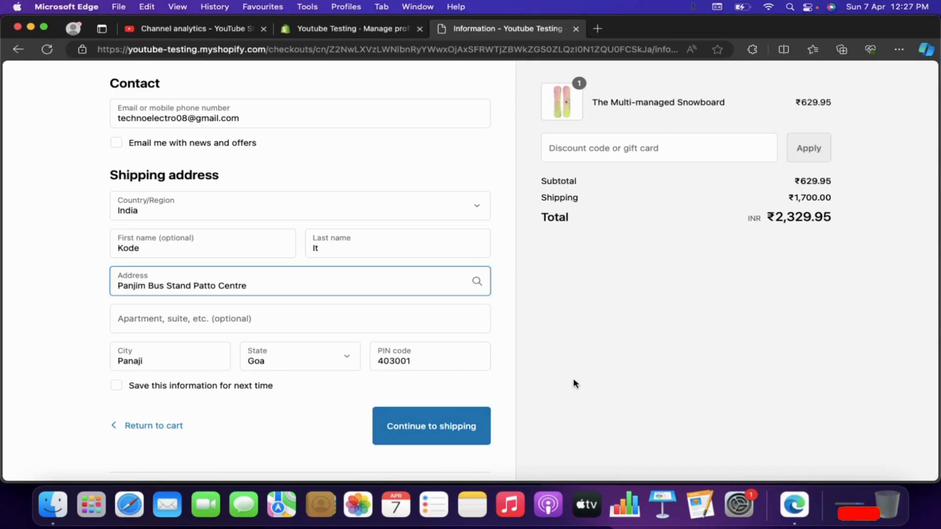
{"action": "left_click", "coordinate": [467, 425]}
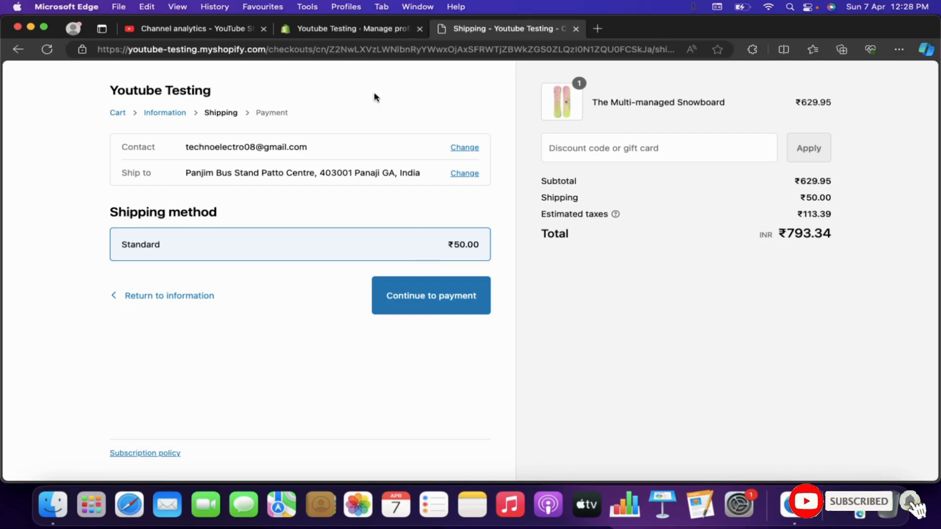
Switch to the Shopify admin, return to its home page, and open the Shipping and delivery settings.
{"action": "left_click", "coordinate": [365, 30]}
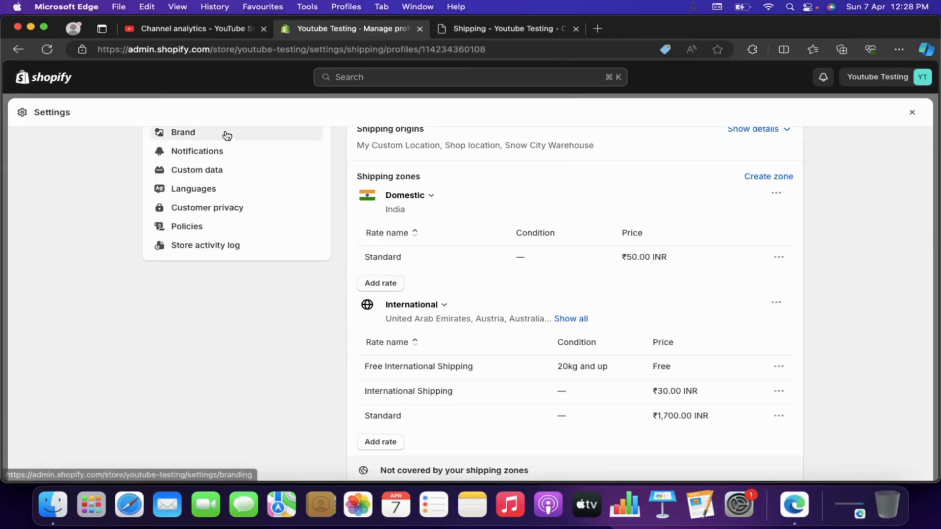
{"action": "left_click", "coordinate": [912, 112]}
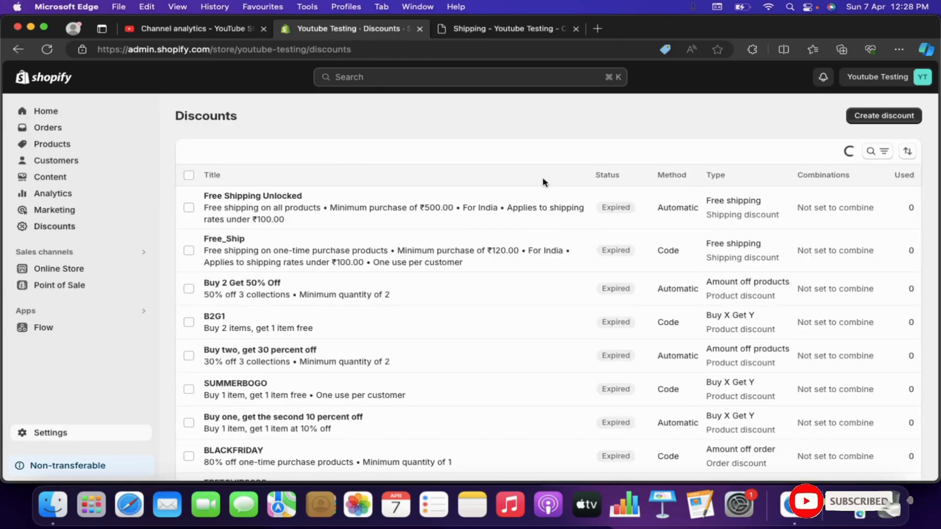
{"action": "left_click", "coordinate": [66, 113]}
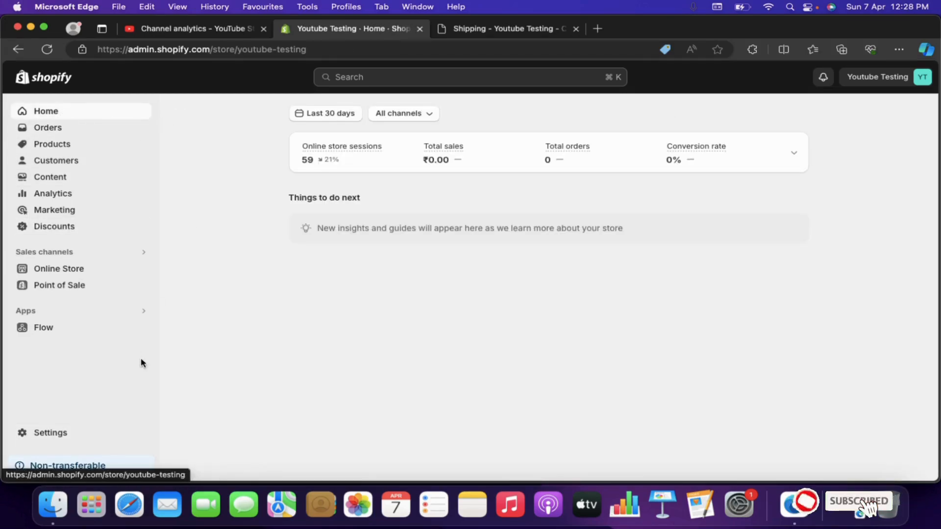
{"action": "left_click", "coordinate": [54, 433]}
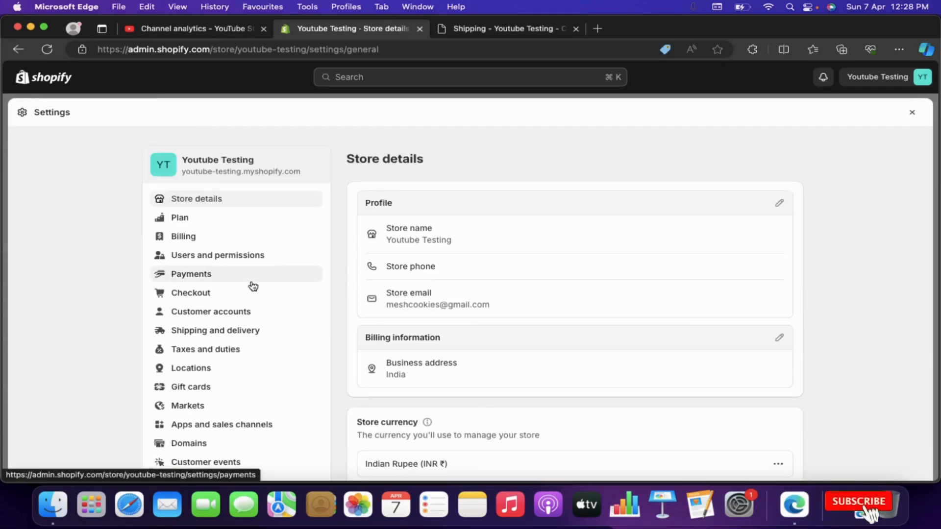
{"action": "left_click", "coordinate": [202, 336]}
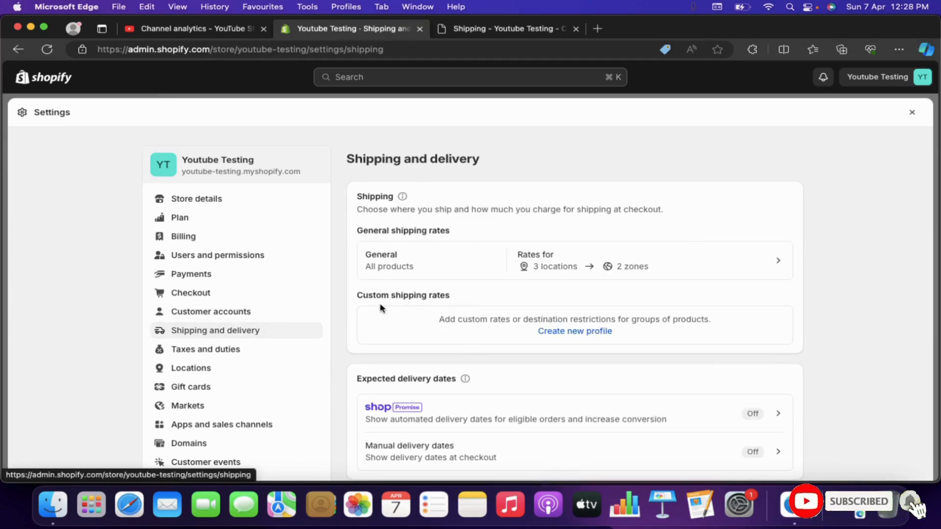
{"action": "scroll", "coordinate": [429, 202], "scroll_direction": "down", "scroll_amount": 1}
{"action": "scroll", "coordinate": [441, 196], "scroll_direction": "up", "scroll_amount": 1}
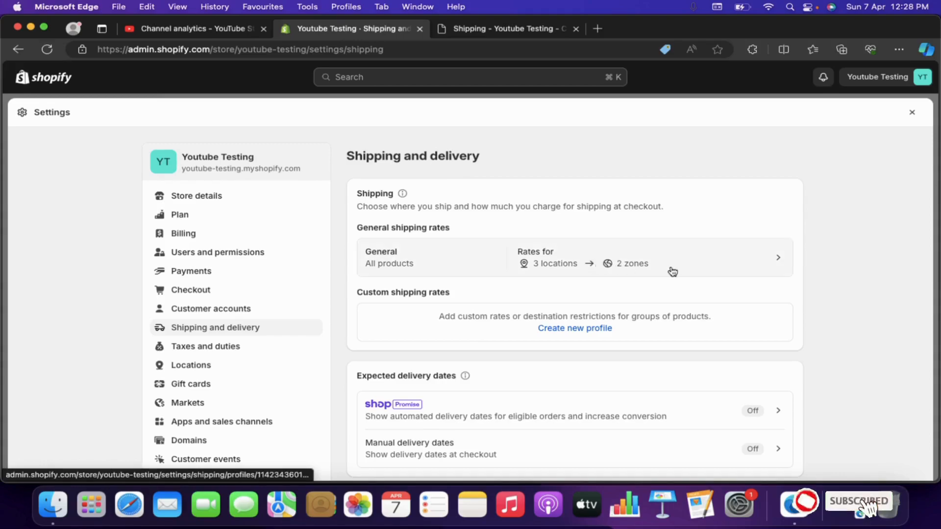
Page through the products covered by the General shipping profile, and return to the Shipping and delivery settings.
{"action": "left_click", "coordinate": [728, 260]}
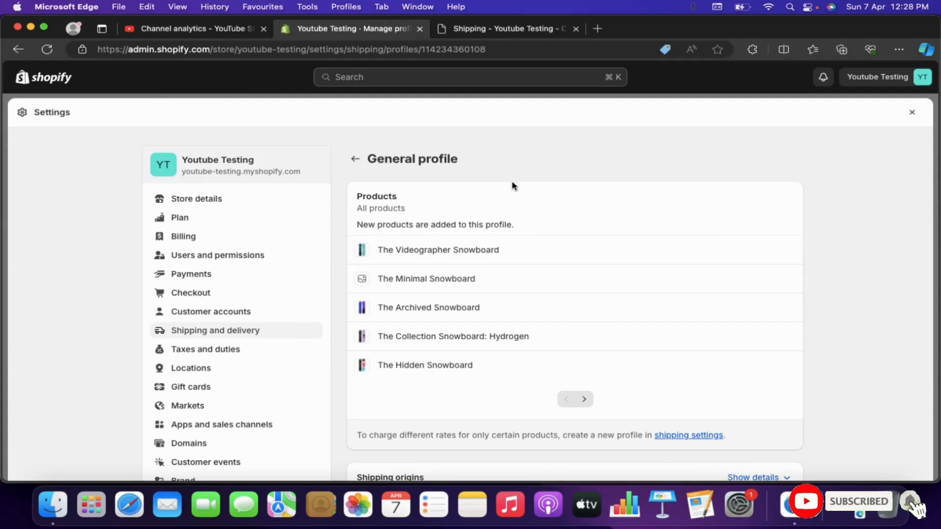
{"action": "scroll", "coordinate": [470, 192], "scroll_direction": "down", "scroll_amount": 1}
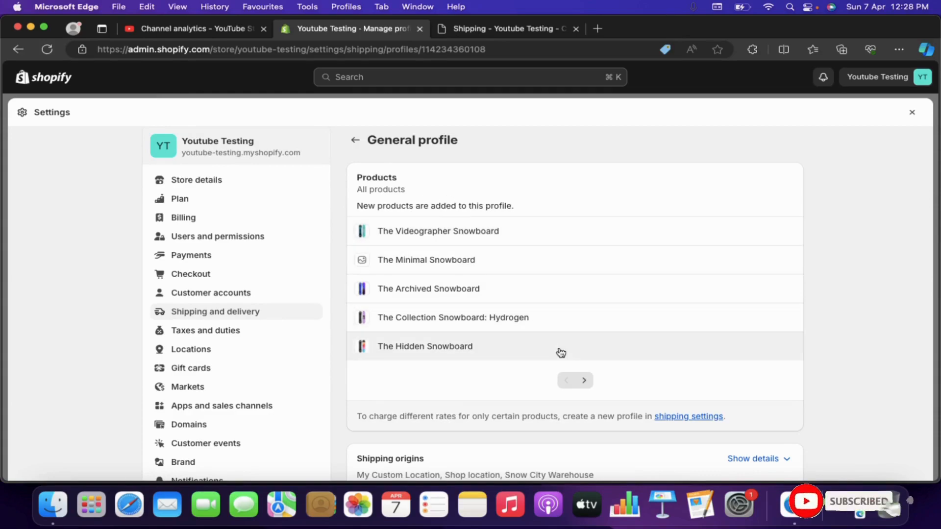
{"action": "left_click", "coordinate": [585, 381]}
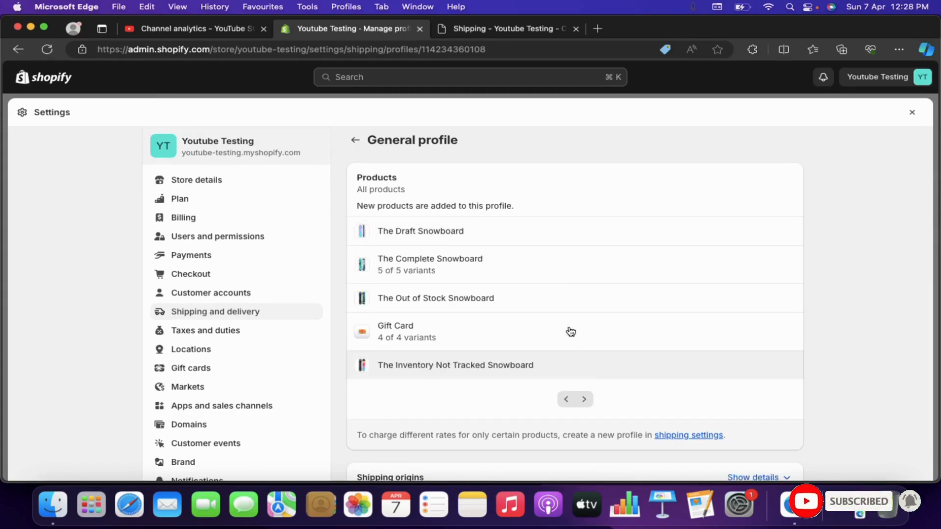
{"action": "left_click", "coordinate": [585, 400]}
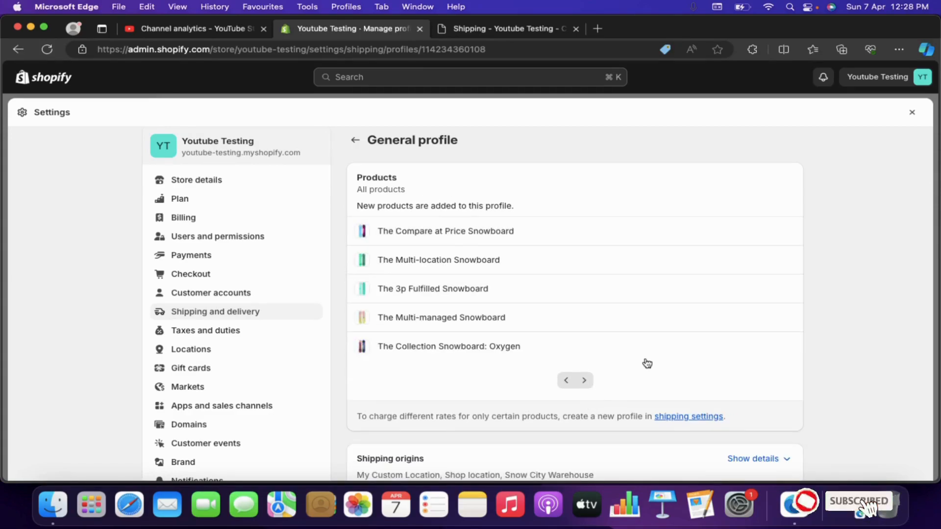
{"action": "scroll", "coordinate": [646, 362], "scroll_direction": "down", "scroll_amount": 5}
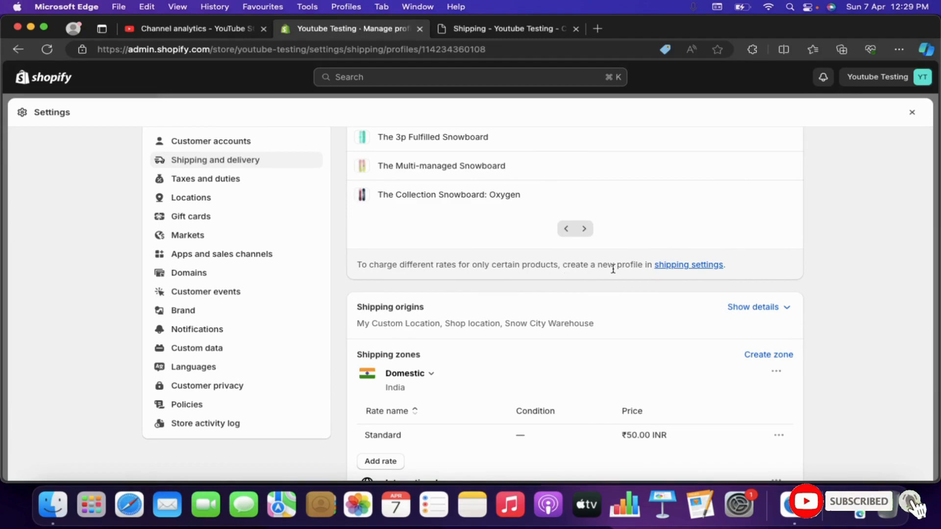
{"action": "scroll", "coordinate": [601, 241], "scroll_direction": "up", "scroll_amount": 5}
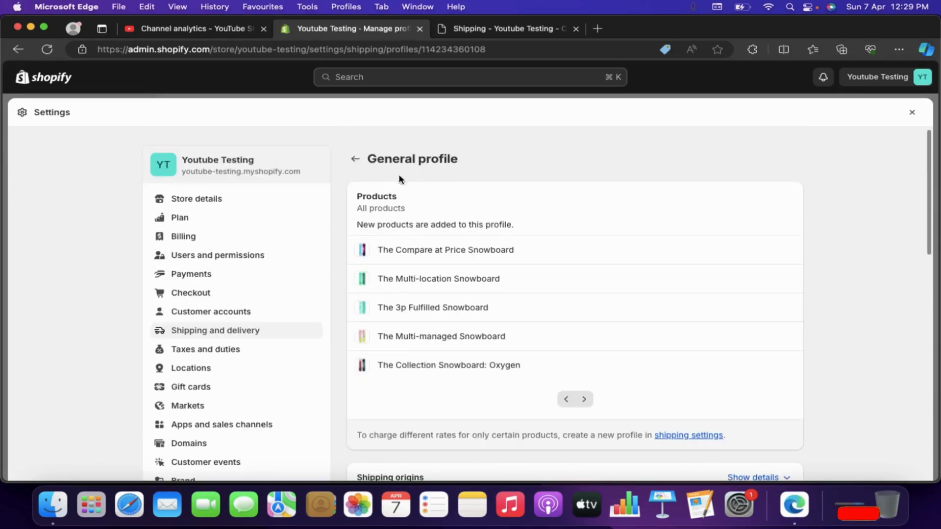
{"action": "left_click", "coordinate": [351, 157]}
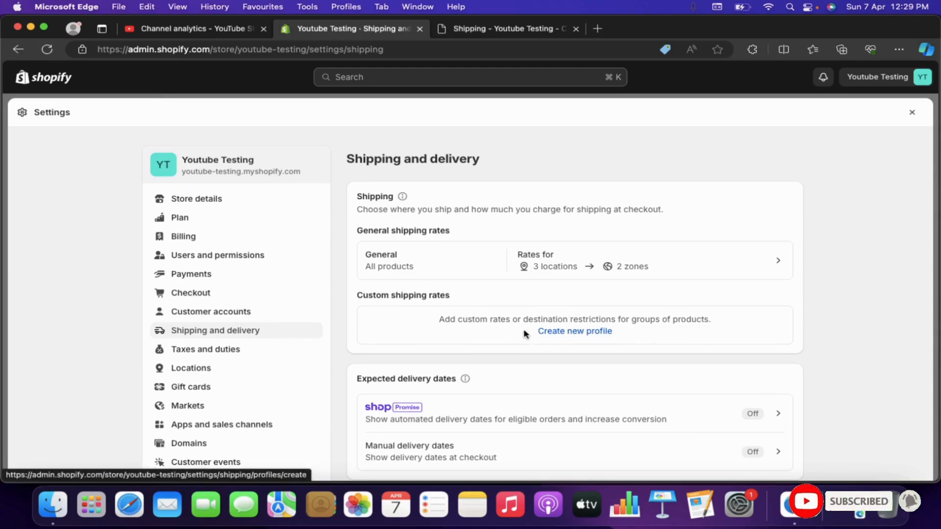
Examine the form for creating a custom shipping profile, and leave it without creating one.
{"action": "left_click", "coordinate": [555, 332]}
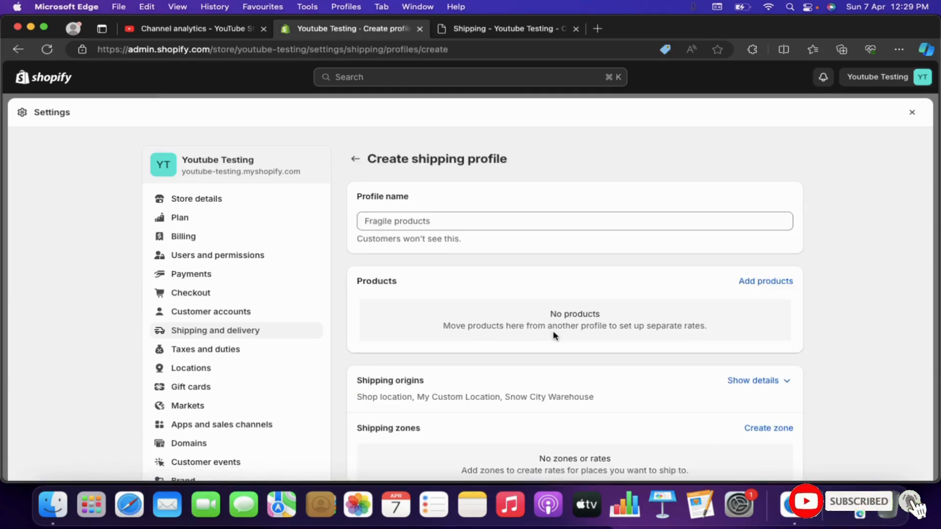
{"action": "scroll", "coordinate": [554, 335], "scroll_direction": "down", "scroll_amount": 5}
{"action": "scroll", "coordinate": [554, 334], "scroll_direction": "up", "scroll_amount": 5}
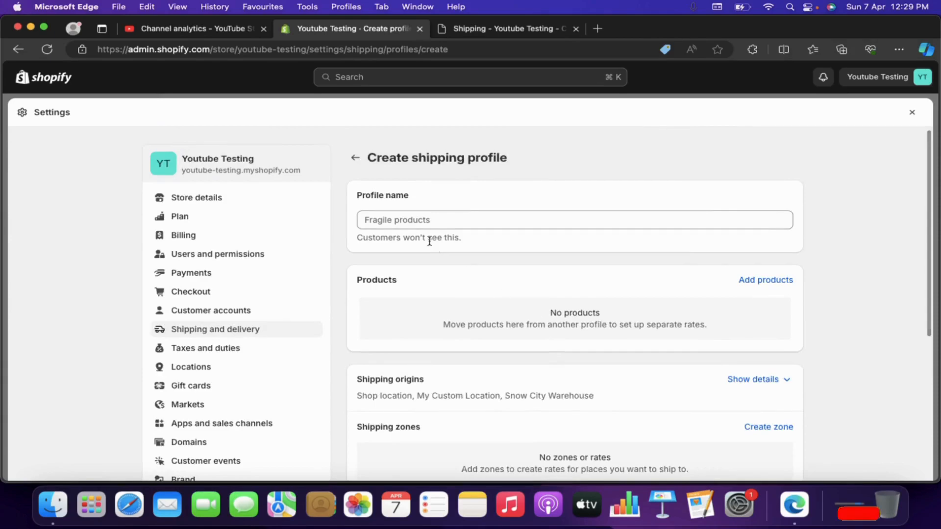
{"action": "left_click", "coordinate": [356, 158]}
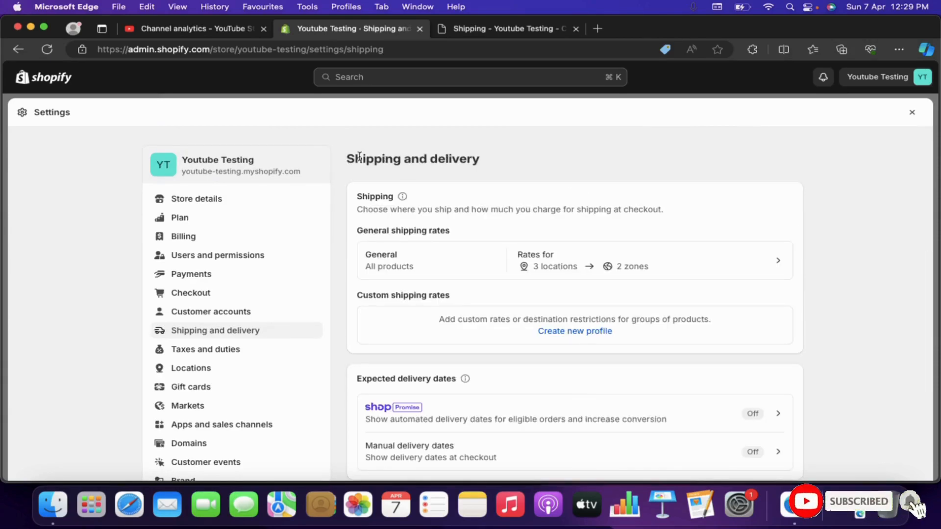
Reopen the General shipping profile and show the details of its shipping origins.
{"action": "left_click", "coordinate": [461, 265]}
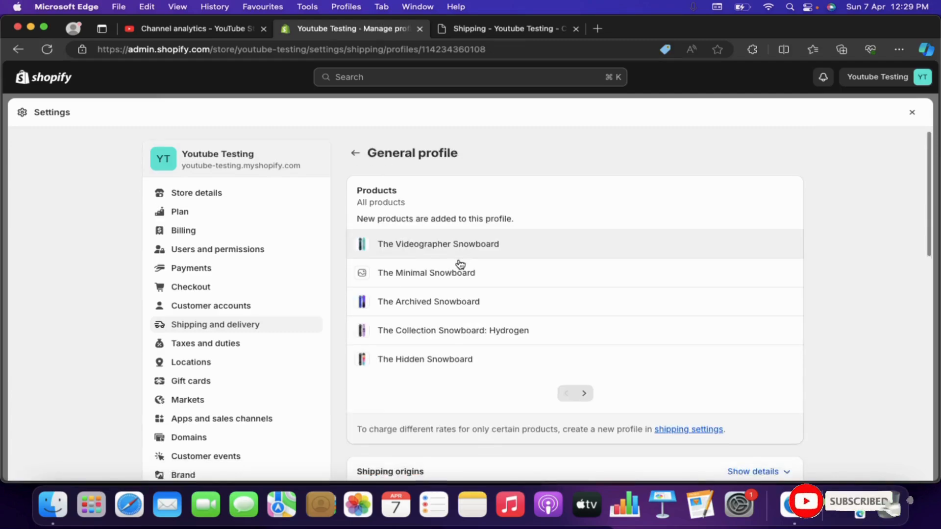
{"action": "scroll", "coordinate": [460, 265], "scroll_direction": "down", "scroll_amount": 5}
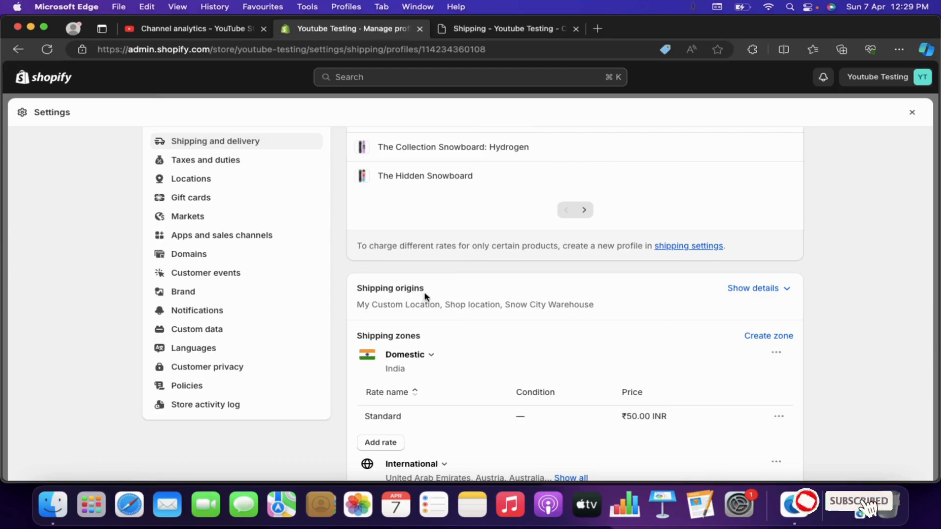
{"action": "left_click", "coordinate": [788, 292]}
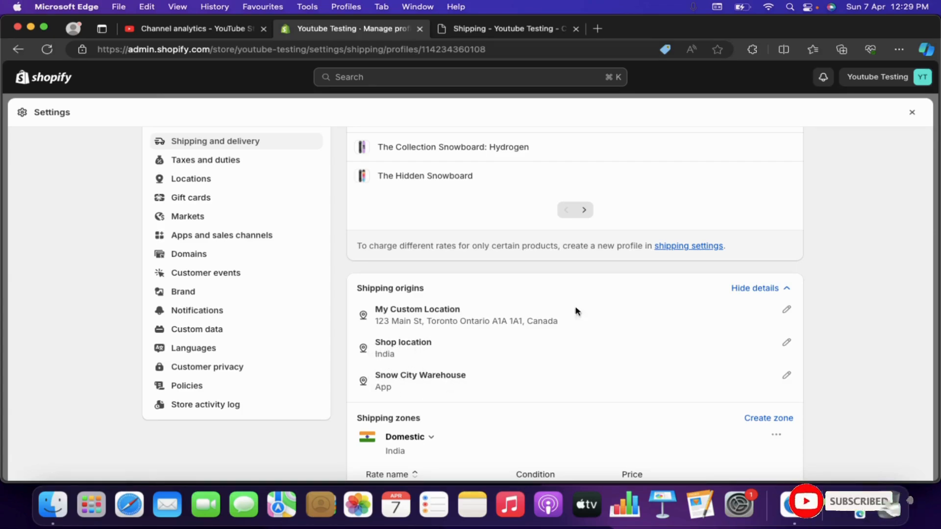
Examine the rate management options for the My Custom Location origin, and close them without changes.
{"action": "scroll", "coordinate": [628, 325], "scroll_direction": "down", "scroll_amount": 2}
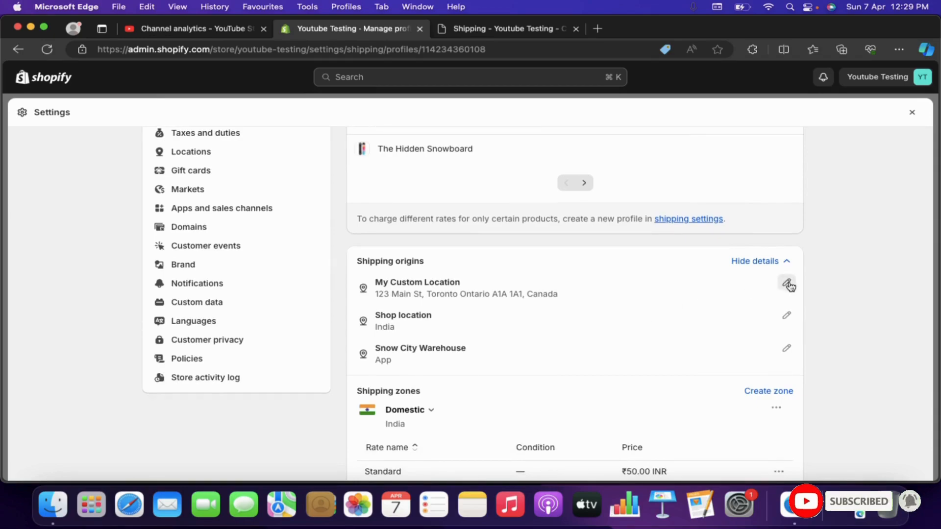
{"action": "left_click", "coordinate": [787, 283]}
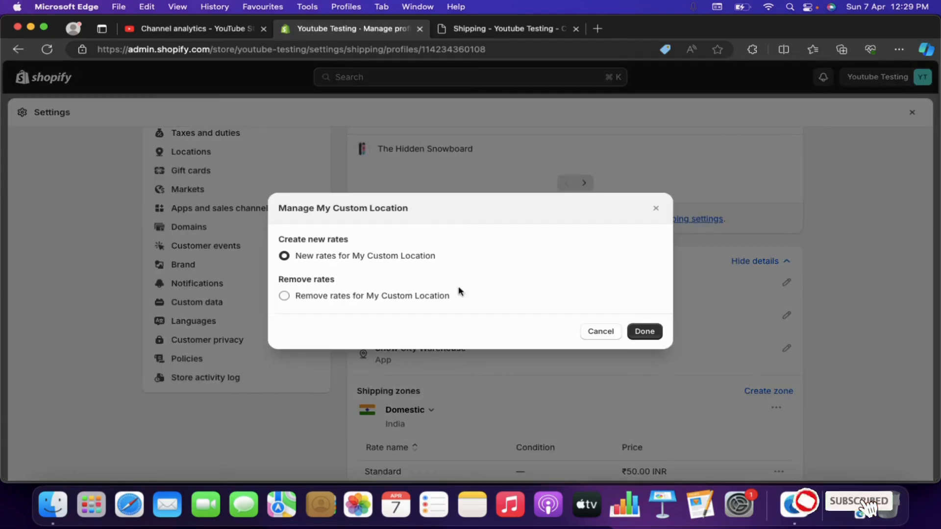
{"action": "left_click", "coordinate": [656, 210]}
Delete the Domestic and International shipping zones from the General shipping profile.
{"action": "scroll", "coordinate": [606, 334], "scroll_direction": "down", "scroll_amount": 3}
{"action": "scroll", "coordinate": [606, 334], "scroll_direction": "down", "scroll_amount": 2}
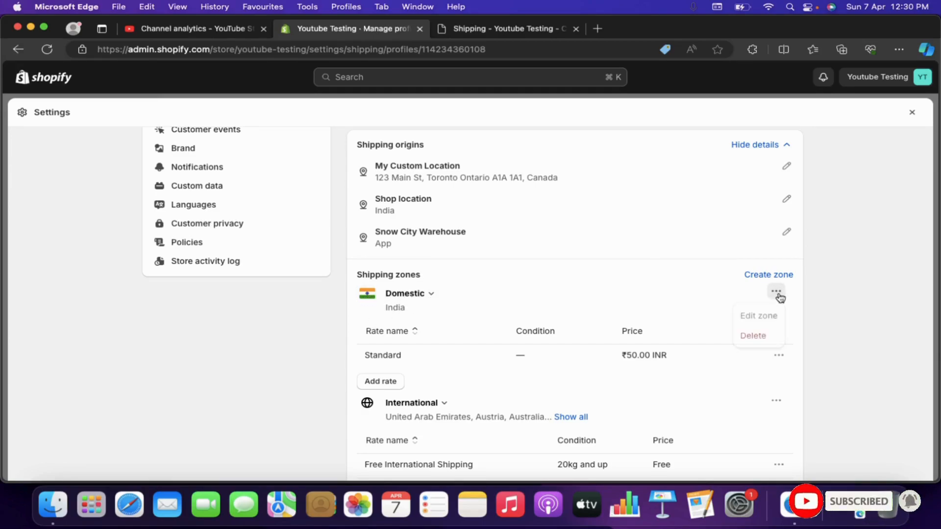
{"action": "left_click", "coordinate": [753, 336]}
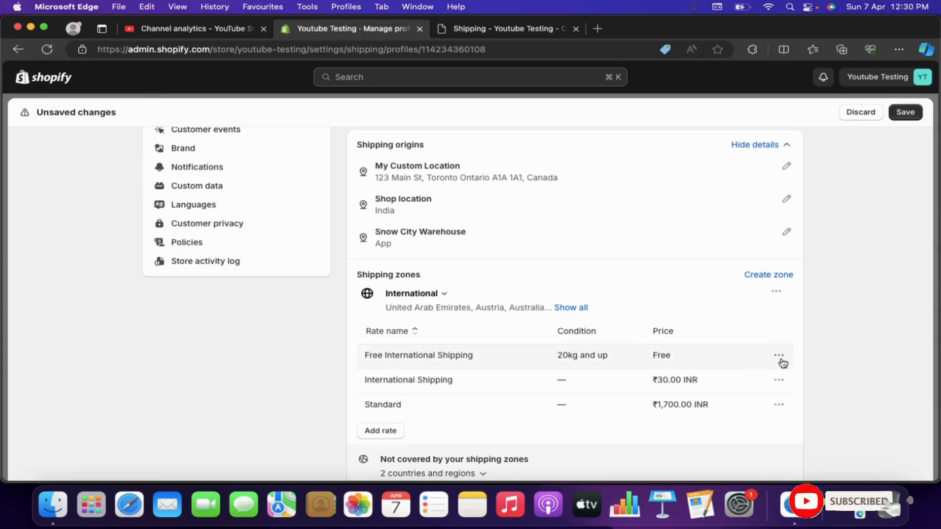
{"action": "left_click", "coordinate": [779, 294]}
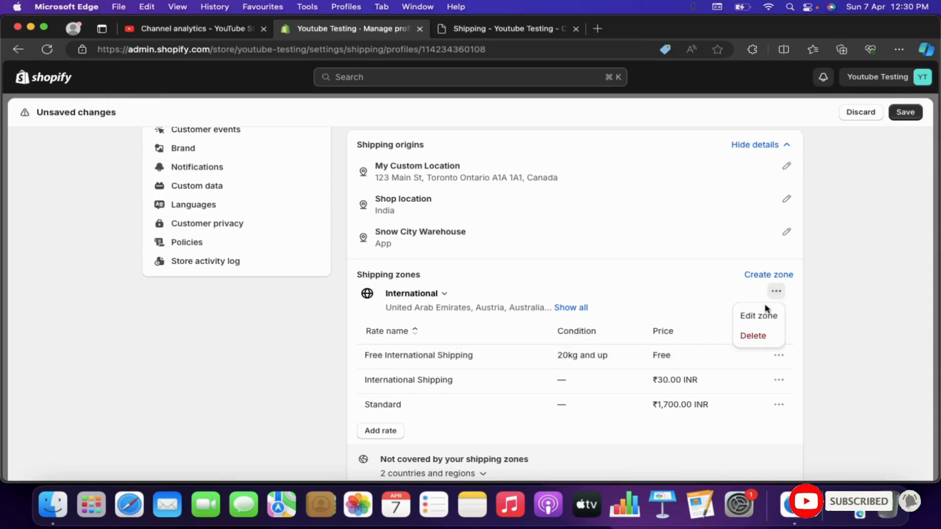
{"action": "left_click", "coordinate": [752, 334]}
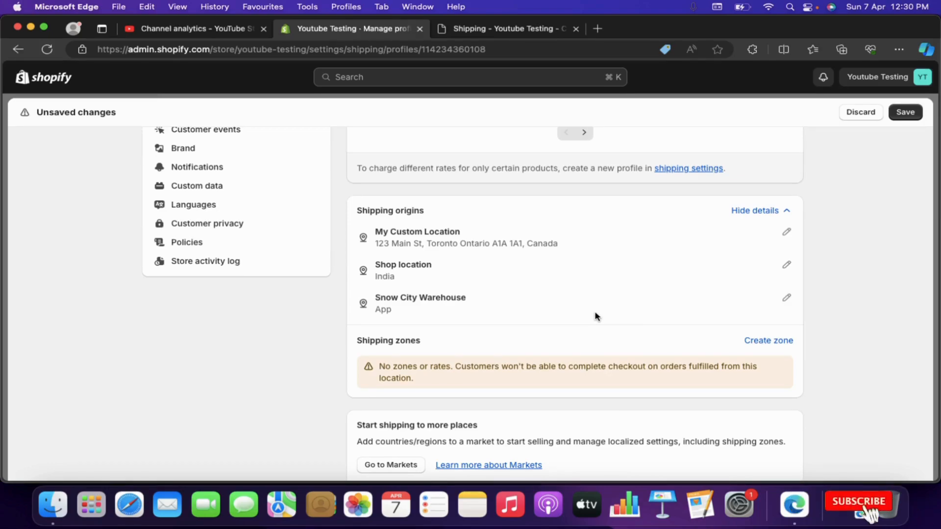
Start a new shipping zone in the profile and name it Domestic.
{"action": "scroll", "coordinate": [597, 316], "scroll_direction": "down", "scroll_amount": 1}
{"action": "scroll", "coordinate": [596, 317], "scroll_direction": "down", "scroll_amount": 3}
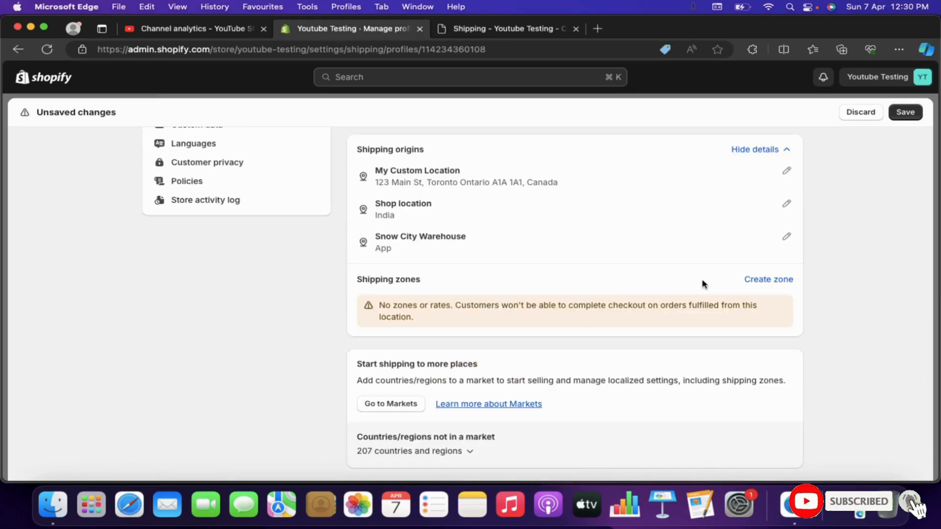
{"action": "left_click", "coordinate": [764, 281]}
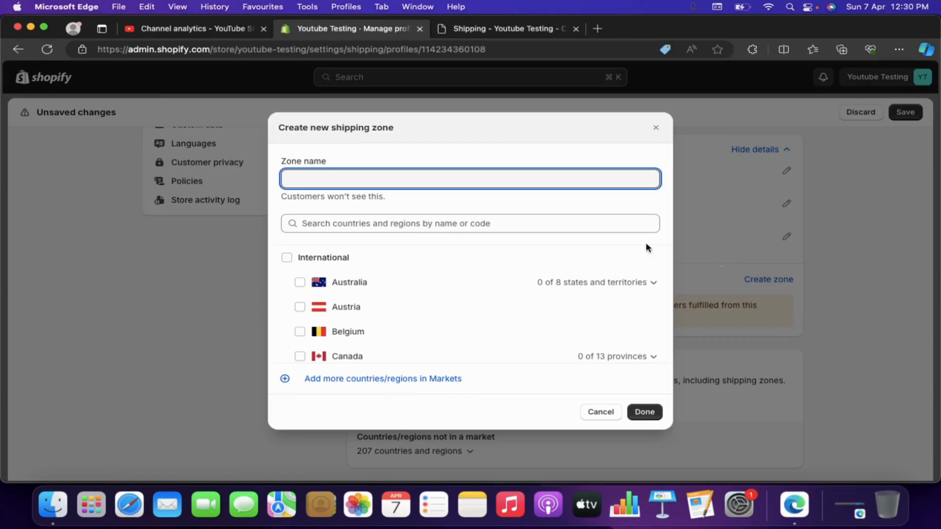
{"action": "left_click", "coordinate": [407, 176]}
{"action": "left_click", "coordinate": [450, 144]}
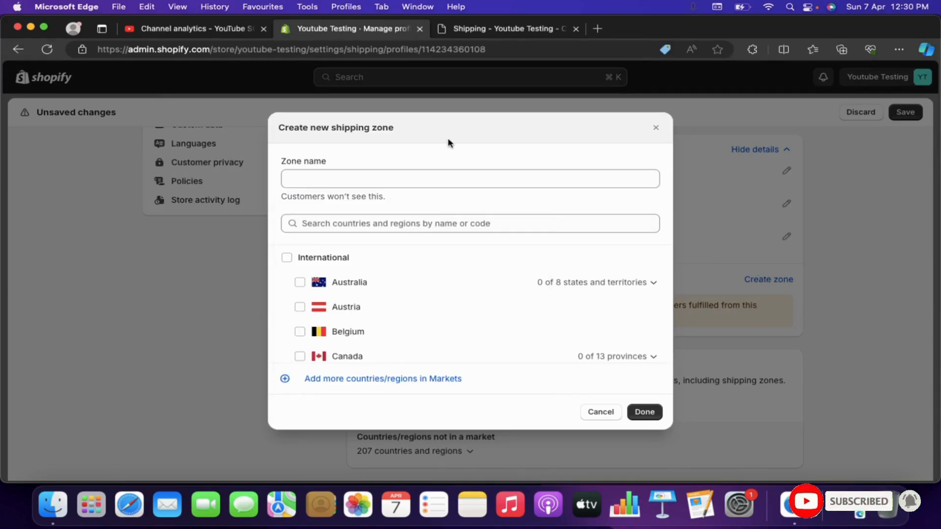
{"action": "left_click", "coordinate": [437, 177]}
{"action": "type", "text": "Domestic"}
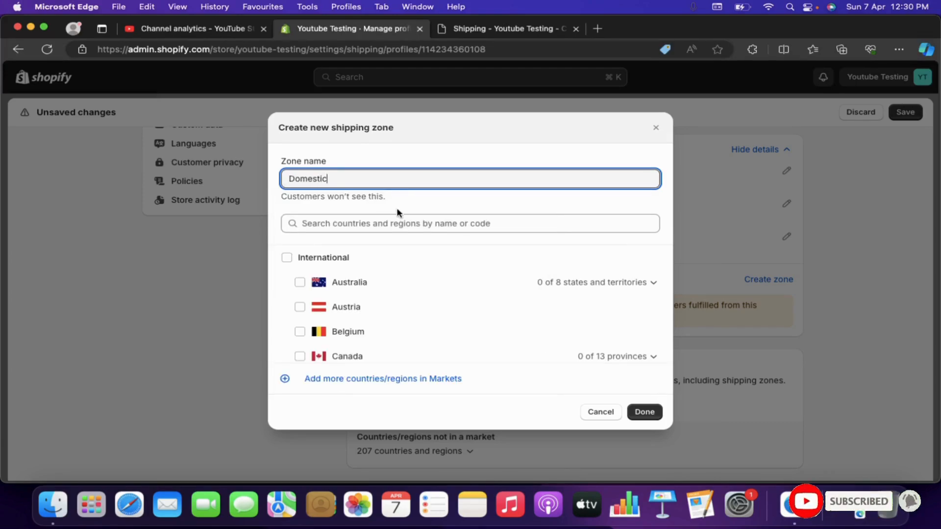
Search the zone's countries for India and select the whole country with all its states.
{"action": "scroll", "coordinate": [401, 302], "scroll_direction": "down", "scroll_amount": 3}
{"action": "scroll", "coordinate": [471, 304], "scroll_direction": "up", "scroll_amount": 2}
{"action": "scroll", "coordinate": [475, 304], "scroll_direction": "down", "scroll_amount": 5}
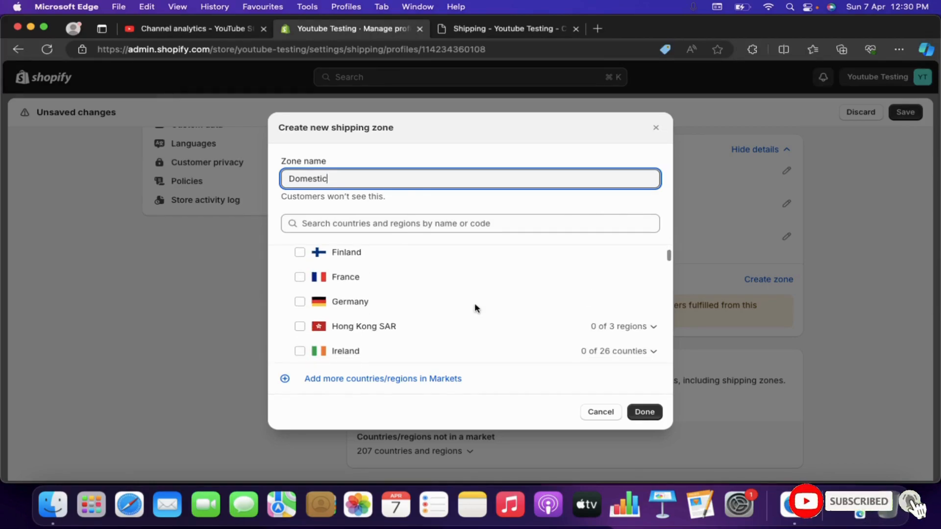
{"action": "scroll", "coordinate": [475, 308], "scroll_direction": "down", "scroll_amount": 2}
{"action": "left_click", "coordinate": [444, 224]}
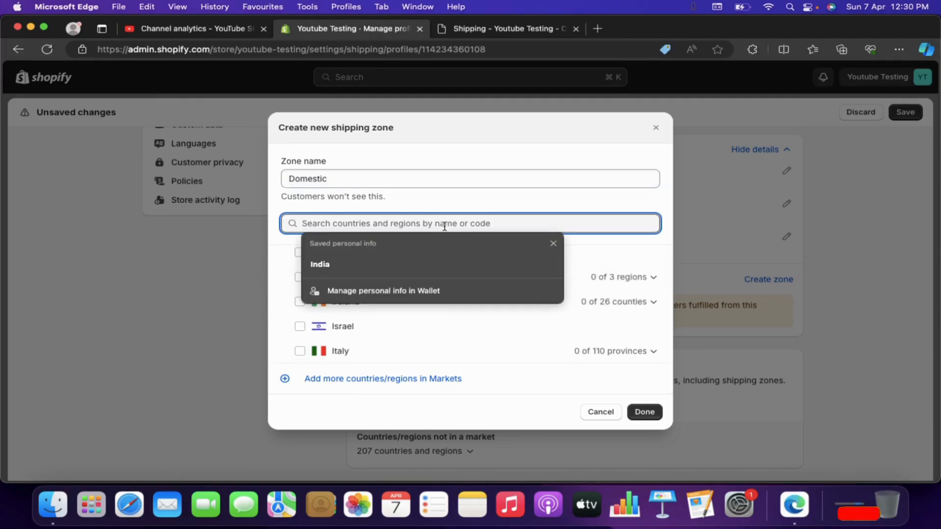
{"action": "type", "text": "india"}
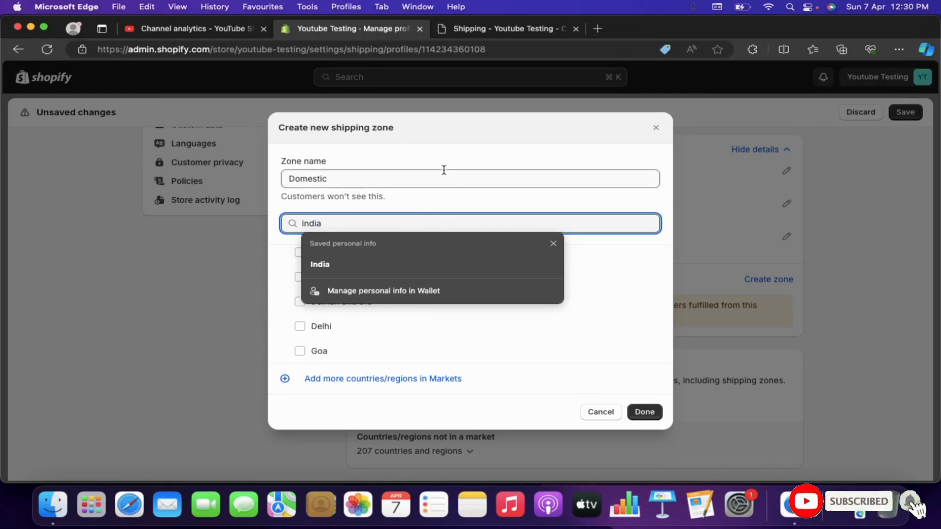
{"action": "left_click", "coordinate": [455, 157]}
{"action": "scroll", "coordinate": [405, 254], "scroll_direction": "up", "scroll_amount": 5}
{"action": "scroll", "coordinate": [392, 313], "scroll_direction": "down", "scroll_amount": 1}
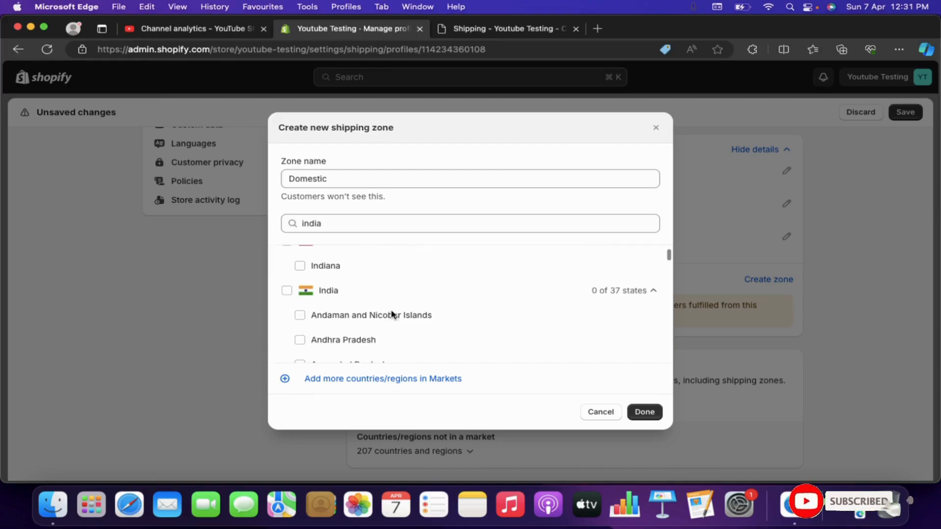
{"action": "left_click", "coordinate": [288, 291]}
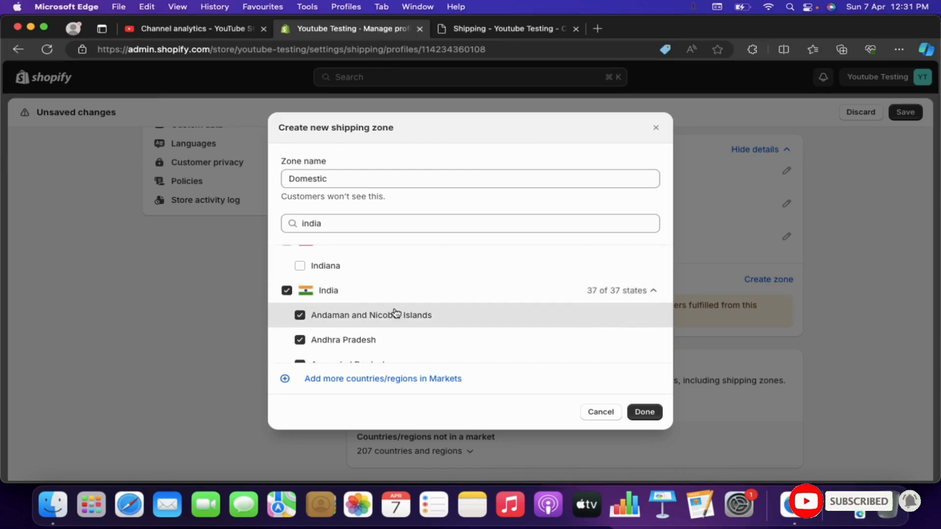
Look through the selected Indian states and finish creating the Domestic zone.
{"action": "scroll", "coordinate": [394, 312], "scroll_direction": "down", "scroll_amount": 3}
{"action": "scroll", "coordinate": [396, 311], "scroll_direction": "down", "scroll_amount": 5}
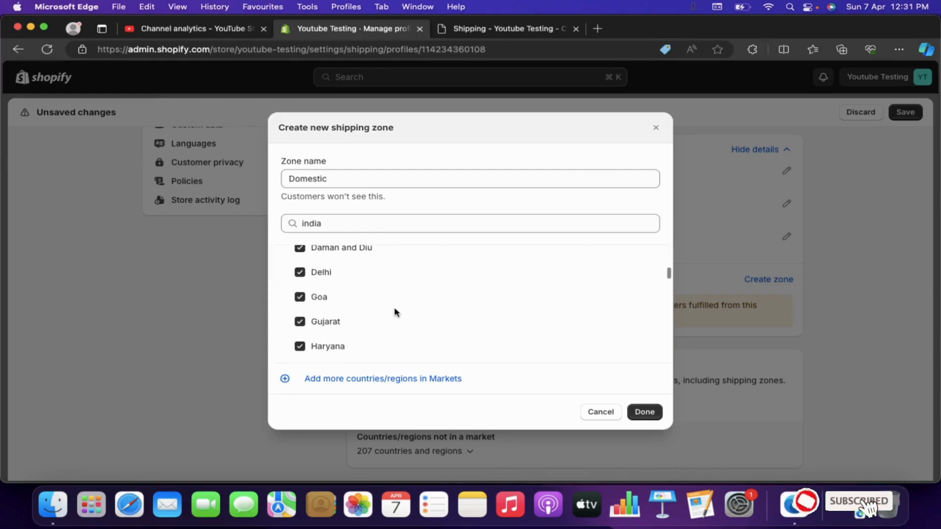
{"action": "scroll", "coordinate": [396, 312], "scroll_direction": "down", "scroll_amount": 2}
{"action": "scroll", "coordinate": [396, 312], "scroll_direction": "down", "scroll_amount": 6}
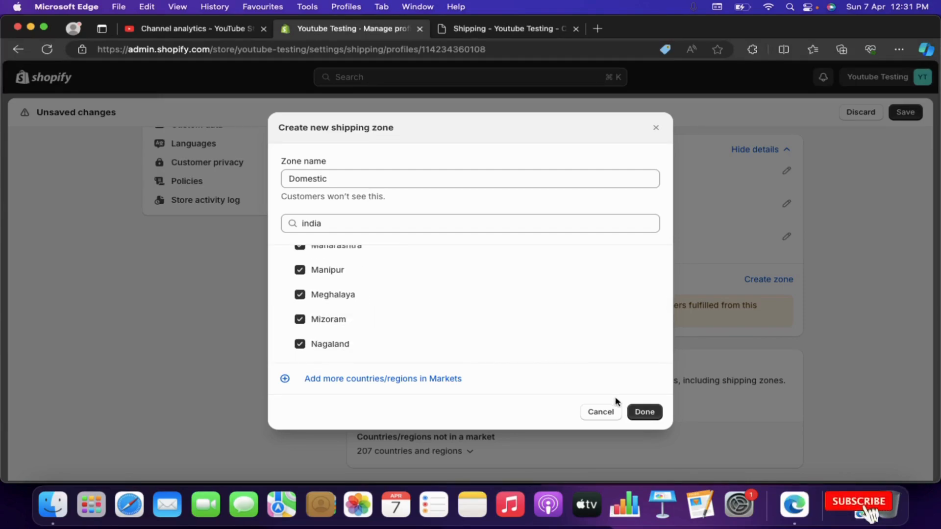
{"action": "left_click", "coordinate": [645, 412]}
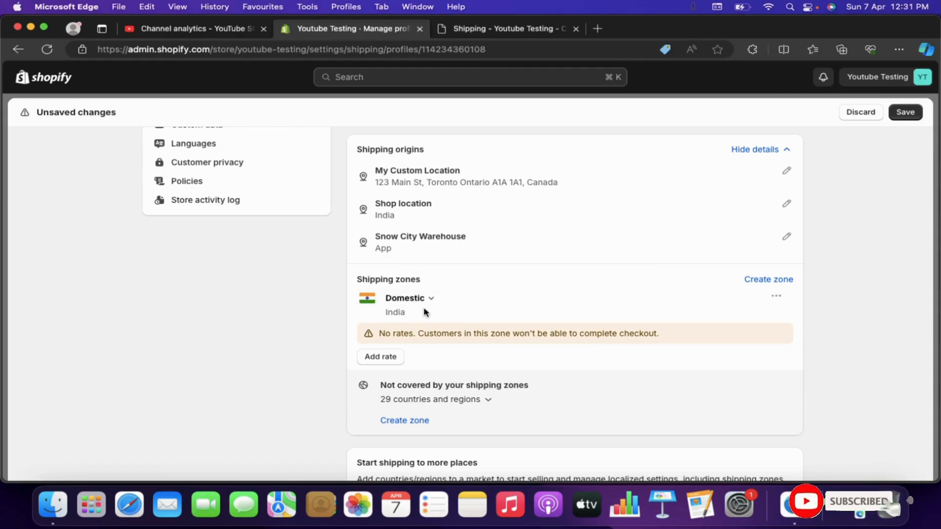
Start a new flat rate for the Domestic zone and set its price to ₹100.
{"action": "left_click", "coordinate": [390, 358]}
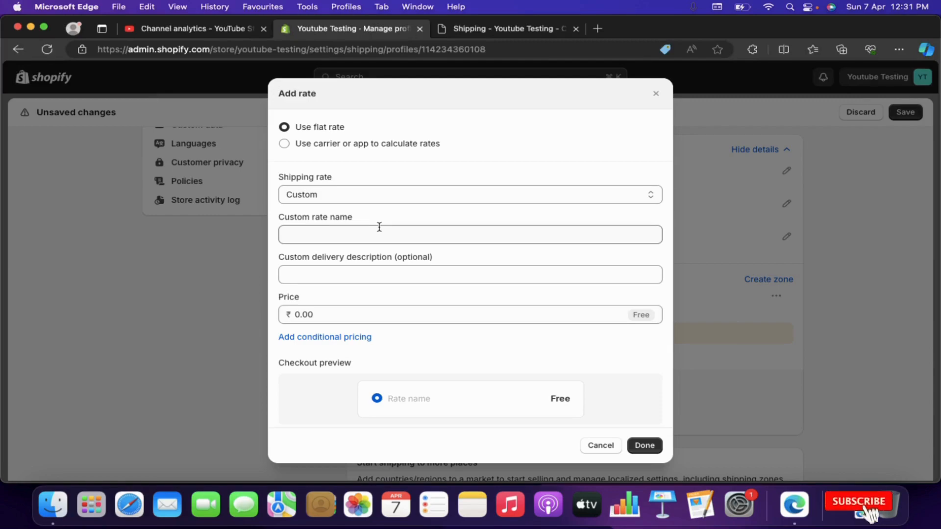
{"action": "left_click", "coordinate": [320, 311]}
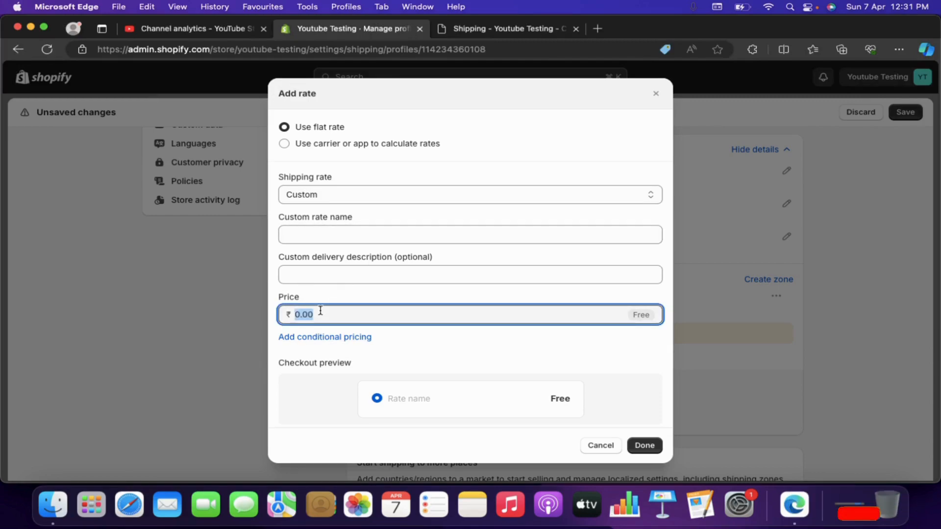
{"action": "type", "text": "100"}
{"action": "left_click", "coordinate": [420, 352]}
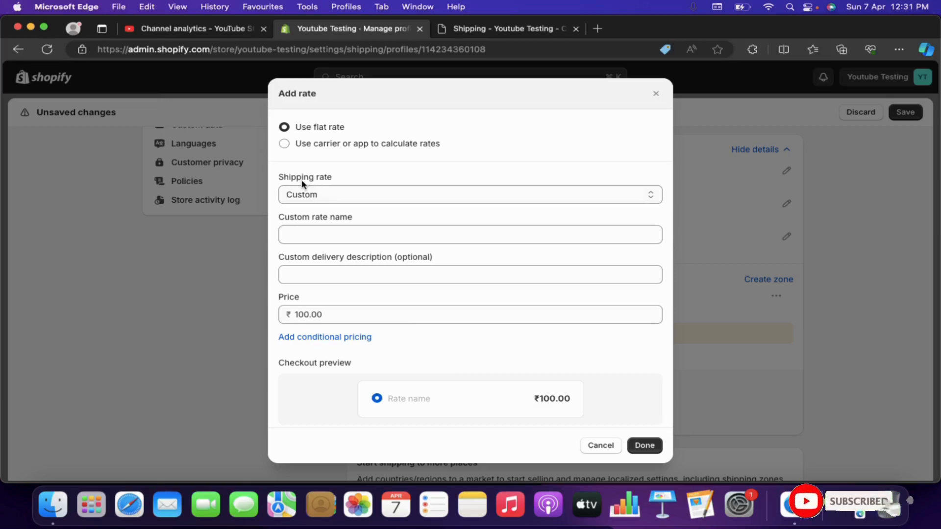
Examine the shipping rate choices and the carrier-calculated option, and return to the flat rate.
{"action": "left_click", "coordinate": [312, 195]}
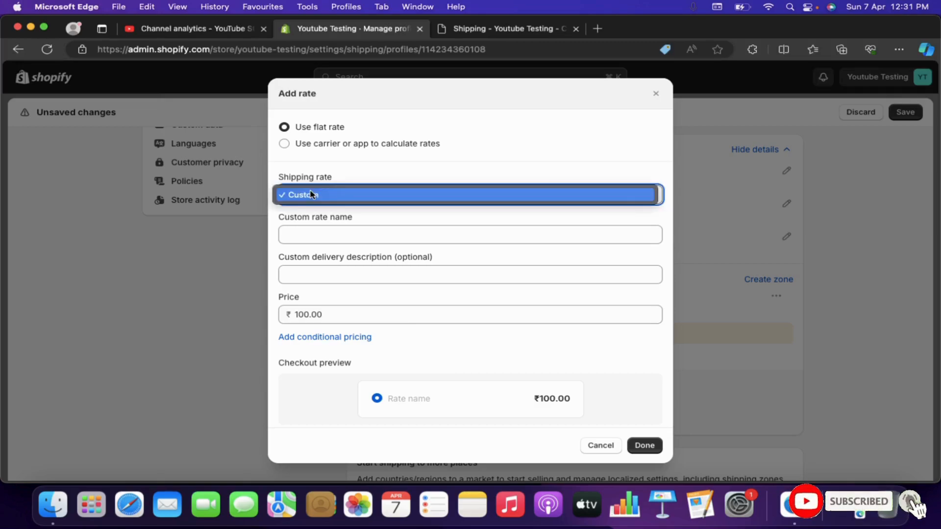
{"action": "left_click", "coordinate": [342, 172]}
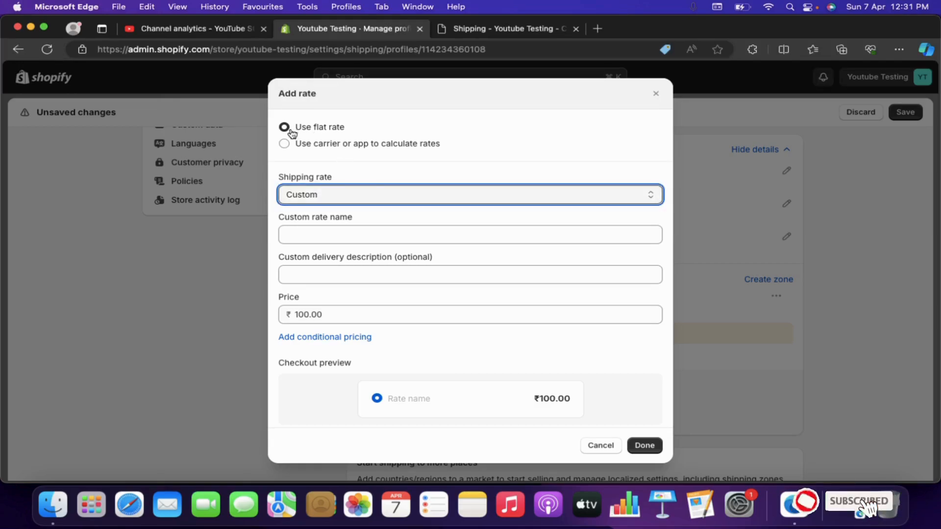
{"action": "left_click", "coordinate": [322, 145]}
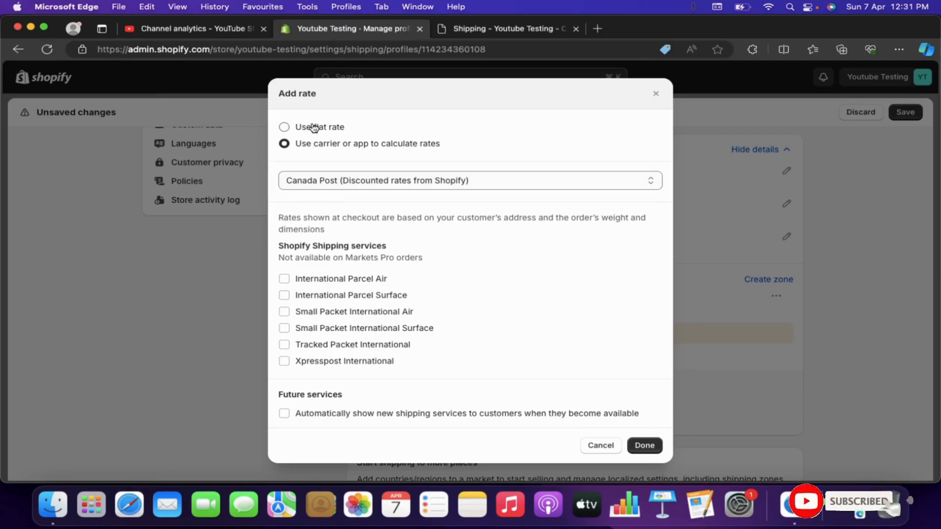
{"action": "left_click", "coordinate": [335, 128]}
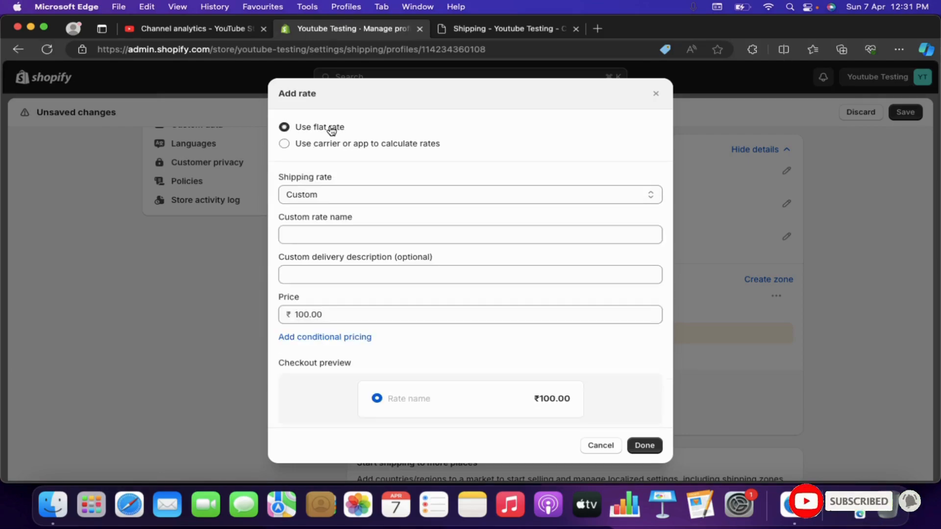
Name the custom flat rate India Shipping.
{"action": "left_click", "coordinate": [329, 199]}
{"action": "left_click", "coordinate": [336, 231]}
{"action": "left_click", "coordinate": [335, 237]}
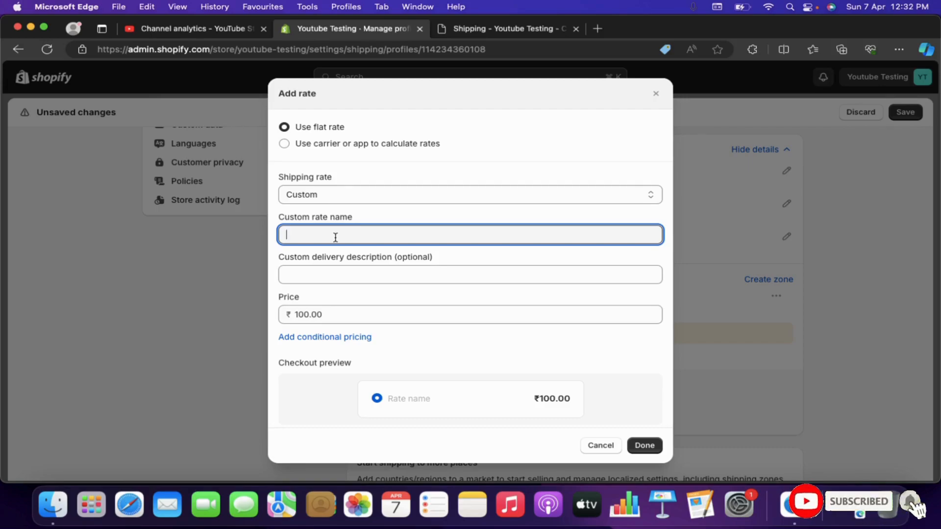
{"action": "type", "text": "Shipping"}
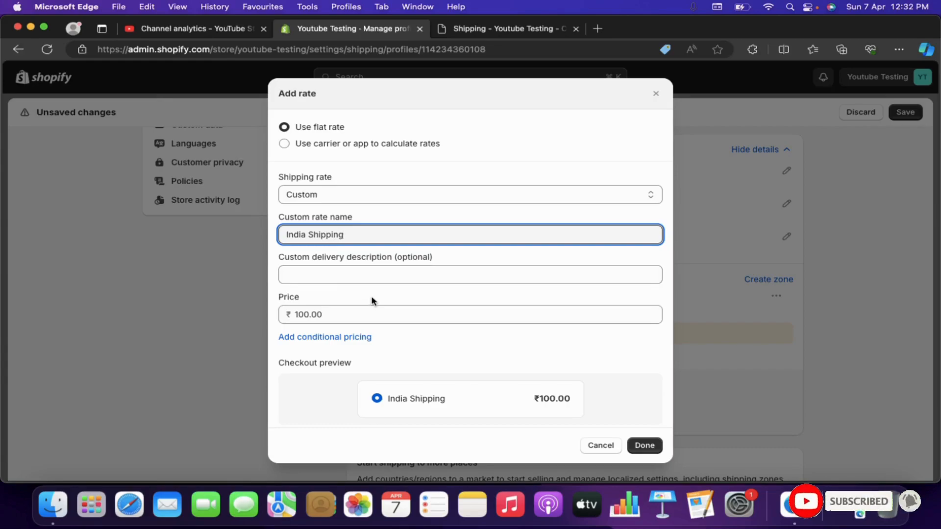
Show the rate's conditional pricing options based on item weight or order price, and remove the conditional pricing again.
{"action": "left_click", "coordinate": [338, 342]}
{"action": "scroll", "coordinate": [337, 346], "scroll_direction": "down", "scroll_amount": 1}
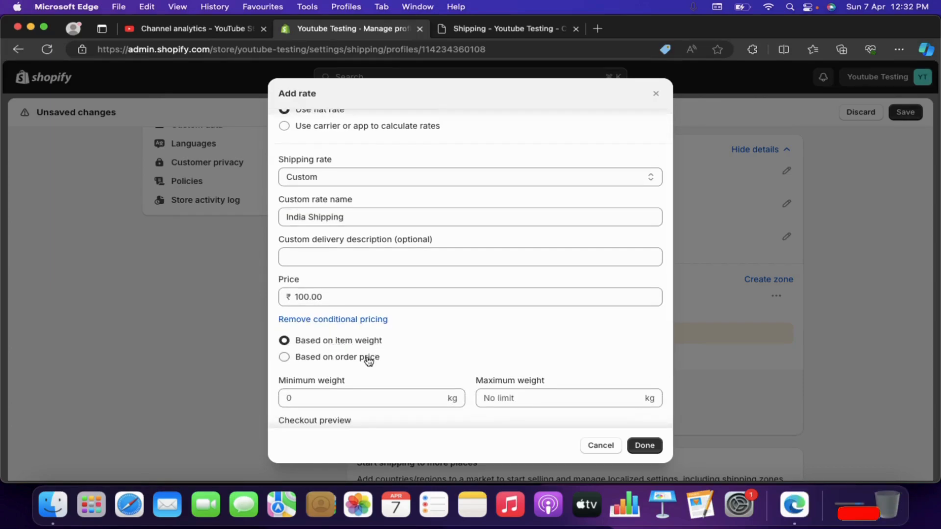
{"action": "scroll", "coordinate": [367, 359], "scroll_direction": "down", "scroll_amount": 1}
{"action": "scroll", "coordinate": [368, 361], "scroll_direction": "down", "scroll_amount": 1}
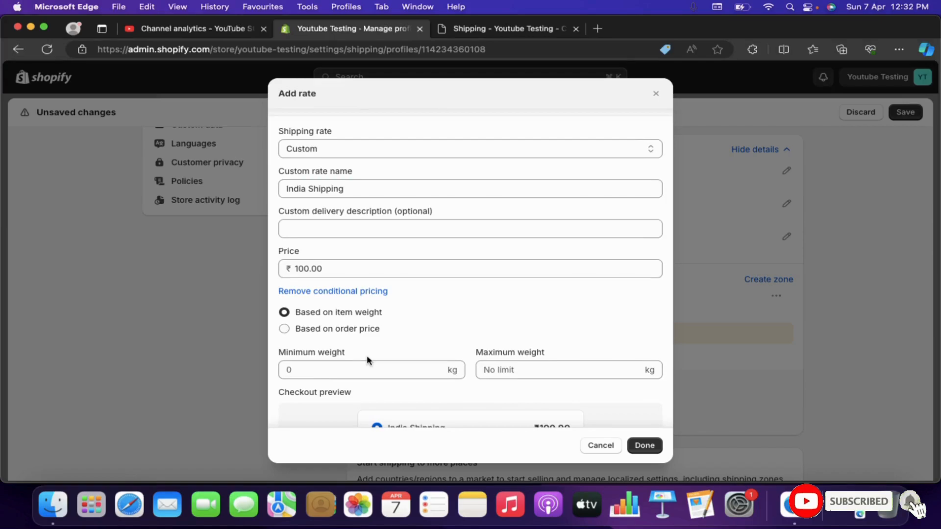
{"action": "left_click", "coordinate": [351, 292]}
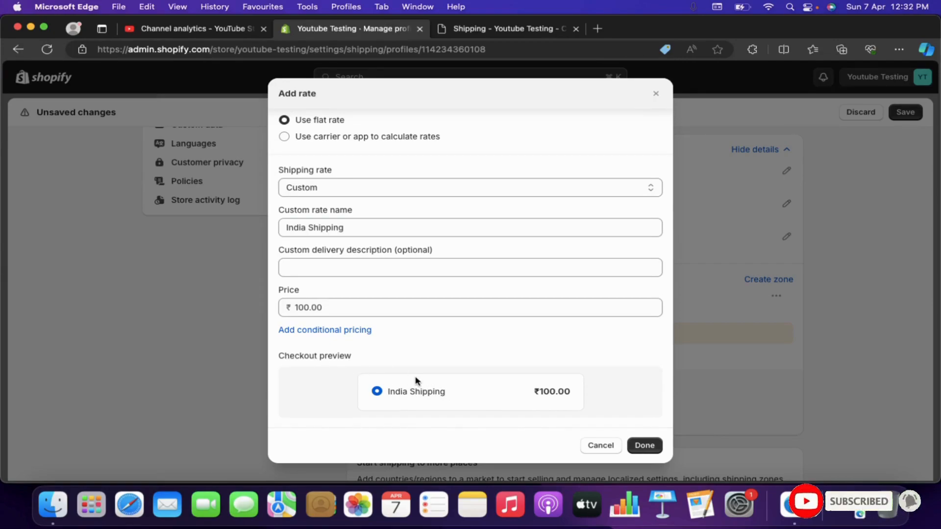
Finish adding the India Shipping rate to the Domestic zone and save the shipping profile.
{"action": "scroll", "coordinate": [539, 374], "scroll_direction": "up", "scroll_amount": 1}
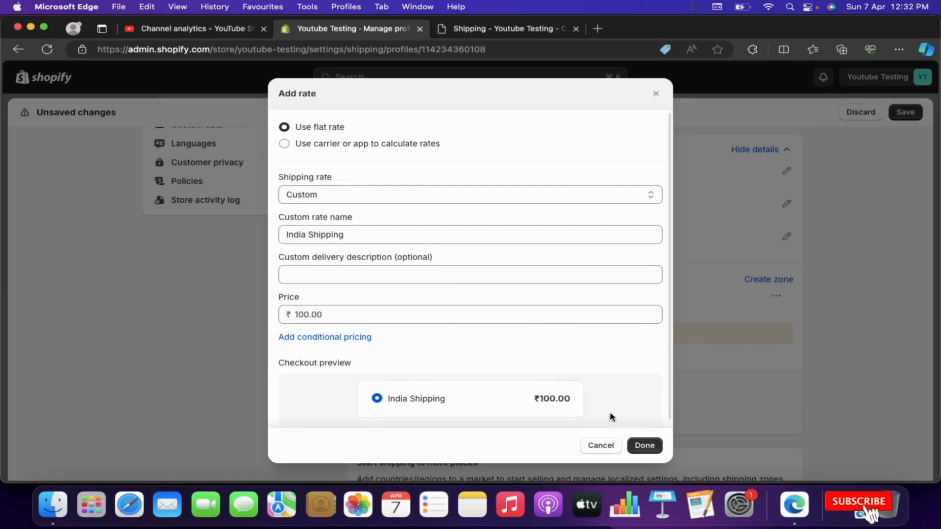
{"action": "left_click", "coordinate": [645, 446]}
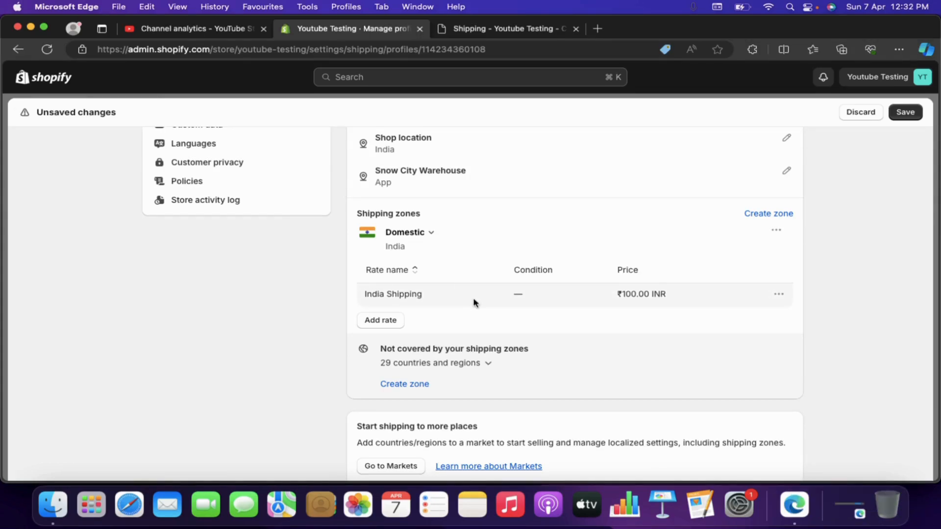
{"action": "left_click", "coordinate": [906, 113]}
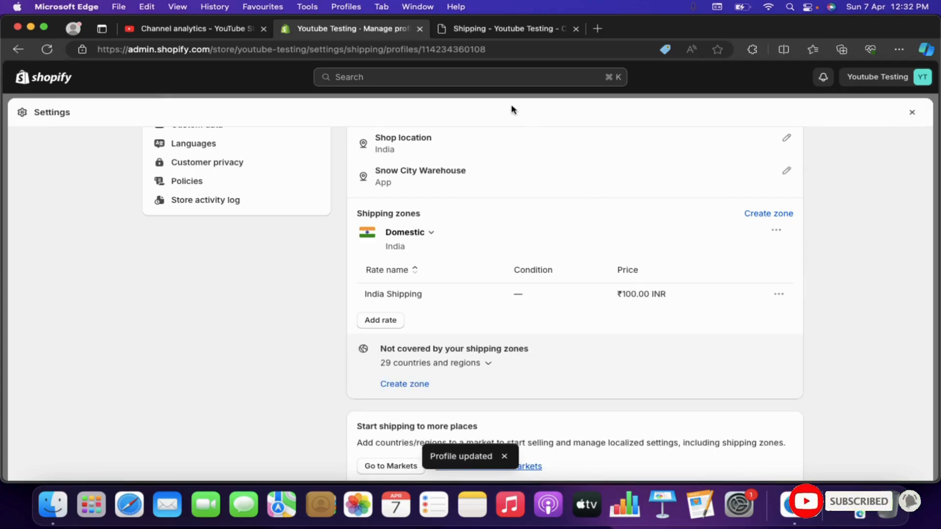
Reload the checkout's information page and compare its shipping charge with the Domestic zone's rate in the shipping profile.
{"action": "left_click", "coordinate": [482, 30]}
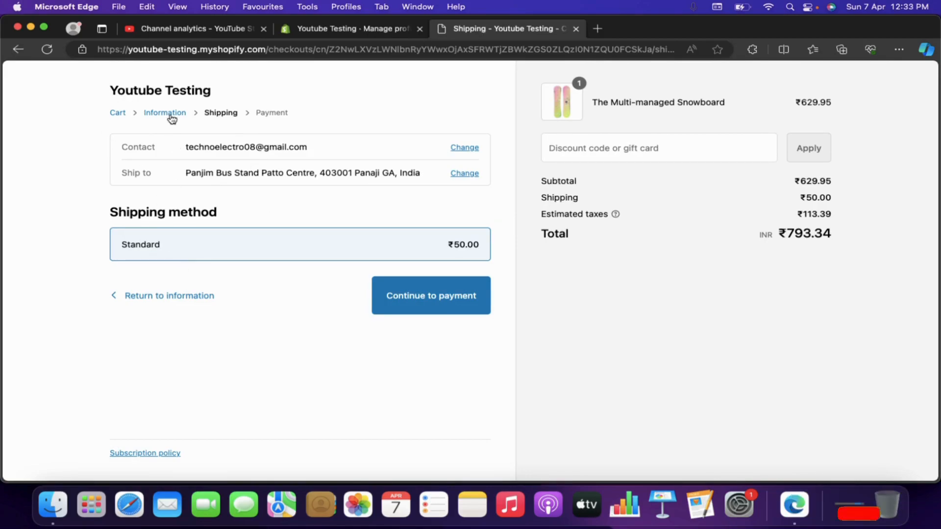
{"action": "left_click", "coordinate": [465, 174]}
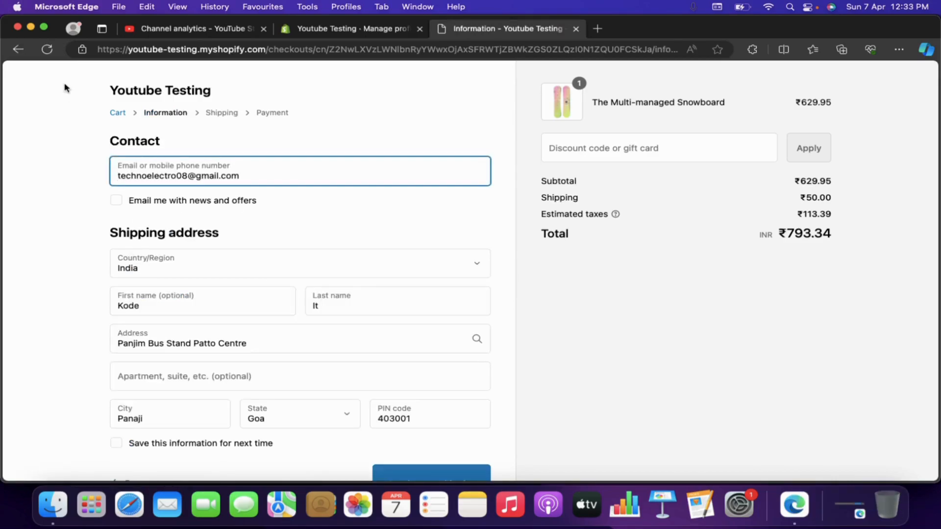
{"action": "left_click", "coordinate": [47, 49]}
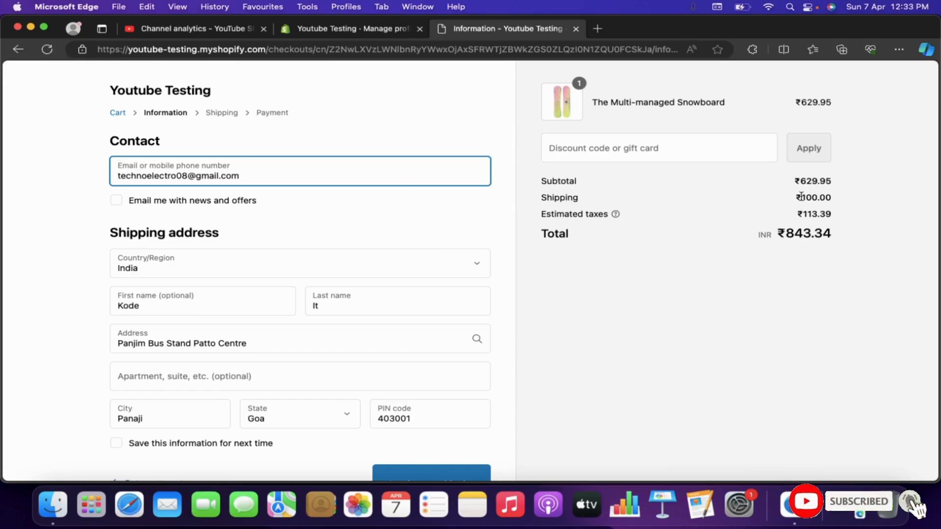
{"action": "left_click", "coordinate": [370, 30]}
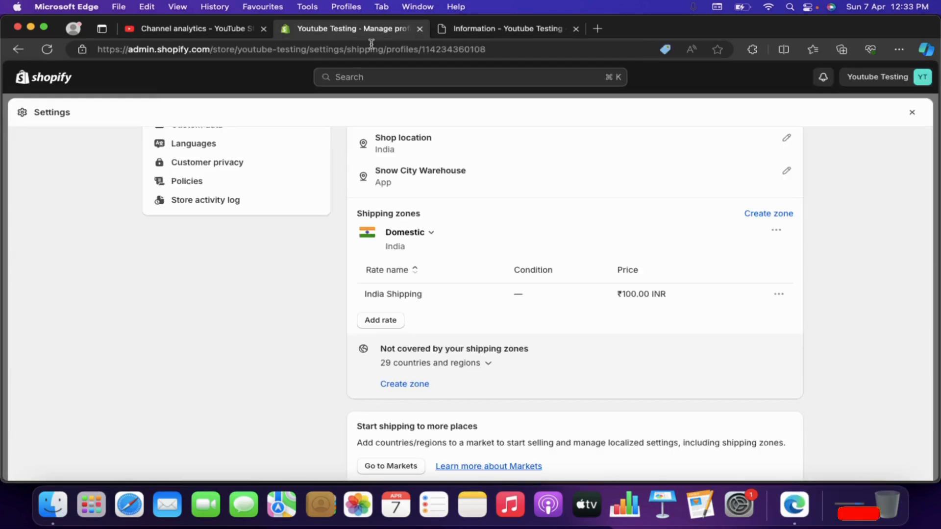
{"action": "left_click", "coordinate": [500, 29]}
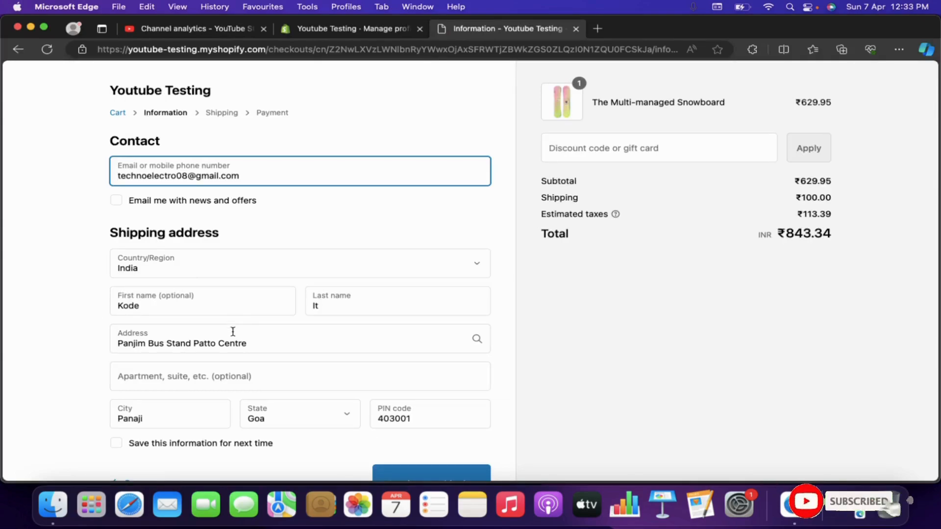
Examine the countries offered in the checkout's shipping address and compare them with the profile's shipping zones.
{"action": "left_click", "coordinate": [203, 263]}
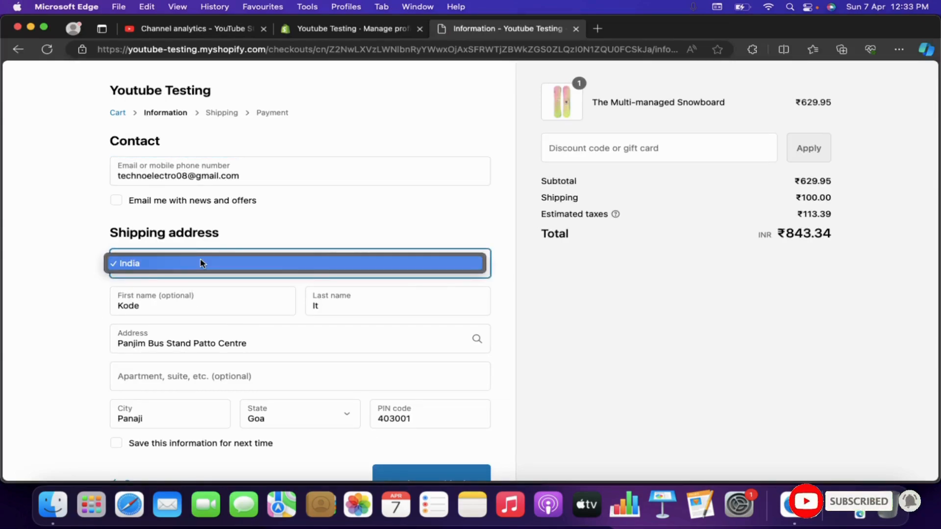
{"action": "left_click", "coordinate": [231, 244]}
{"action": "left_click", "coordinate": [193, 267]}
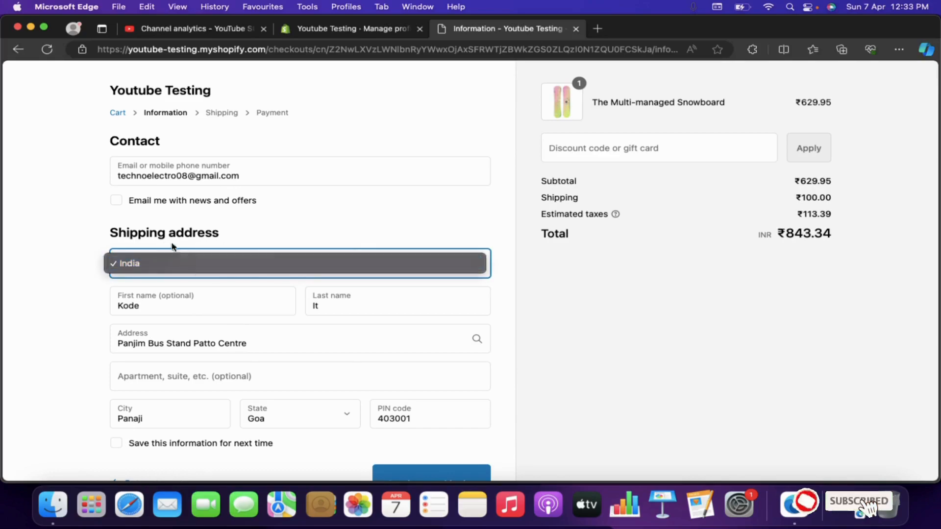
{"action": "left_click", "coordinate": [147, 280]}
{"action": "left_click", "coordinate": [162, 271]}
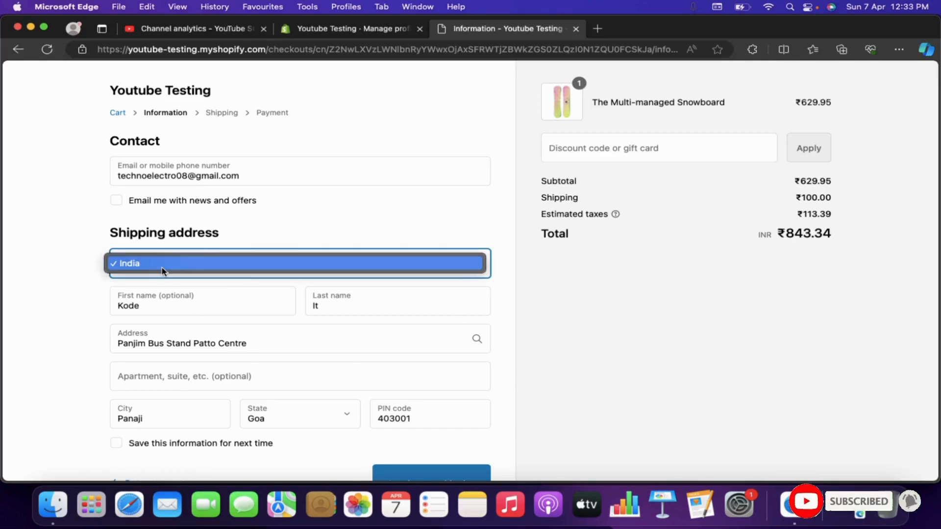
{"action": "left_click", "coordinate": [317, 33]}
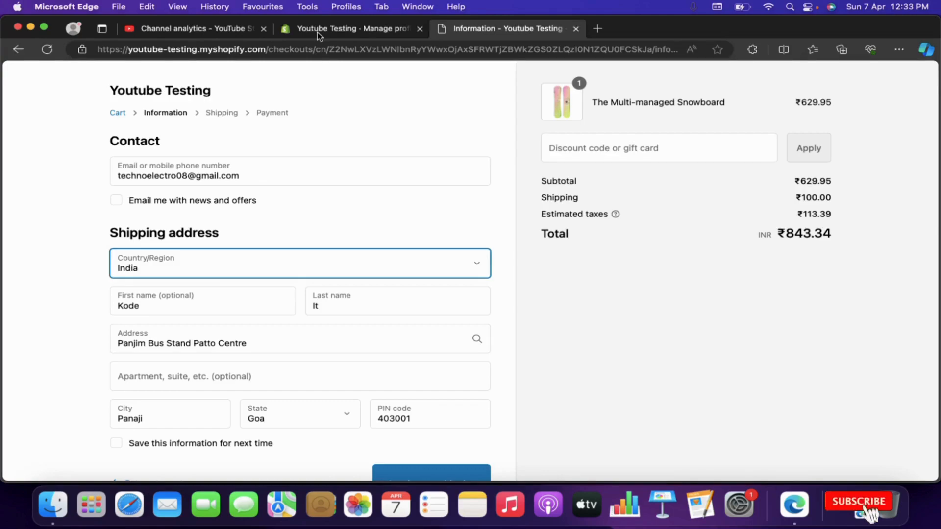
{"action": "left_click", "coordinate": [317, 34]}
{"action": "scroll", "coordinate": [426, 235], "scroll_direction": "up", "scroll_amount": 1}
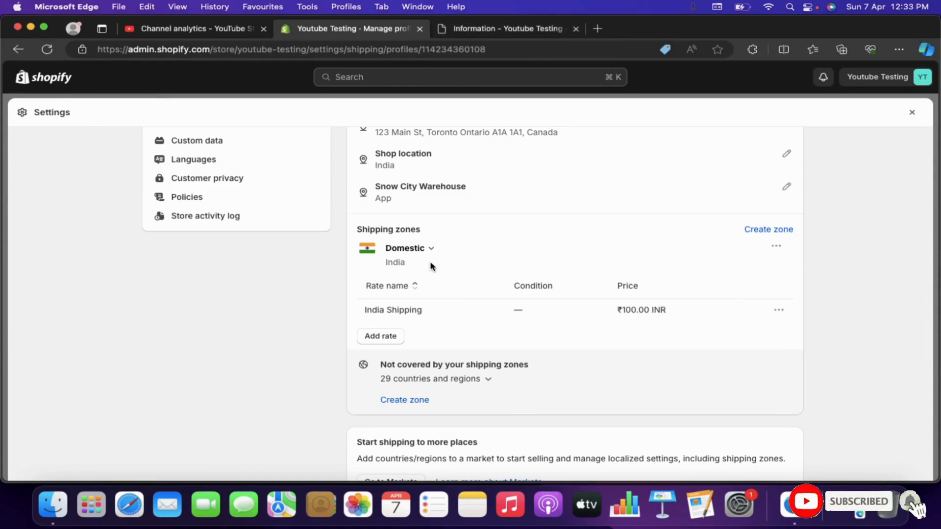
Recheck the country choices in the checkout's shipping address and look over the rest of the form.
{"action": "left_click", "coordinate": [473, 33]}
{"action": "left_click", "coordinate": [219, 276]}
{"action": "left_click", "coordinate": [284, 218]}
{"action": "left_click", "coordinate": [216, 273]}
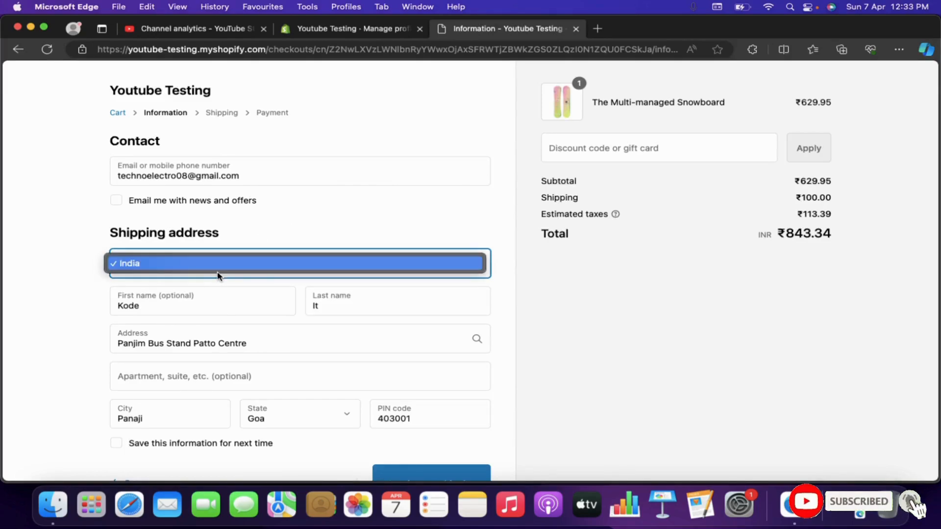
{"action": "left_click", "coordinate": [260, 226]}
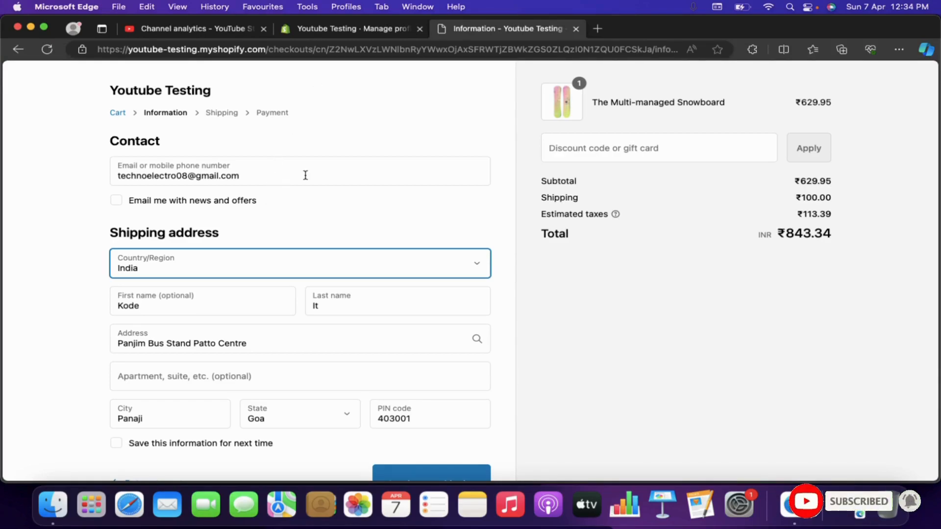
{"action": "scroll", "coordinate": [305, 175], "scroll_direction": "down", "scroll_amount": 2}
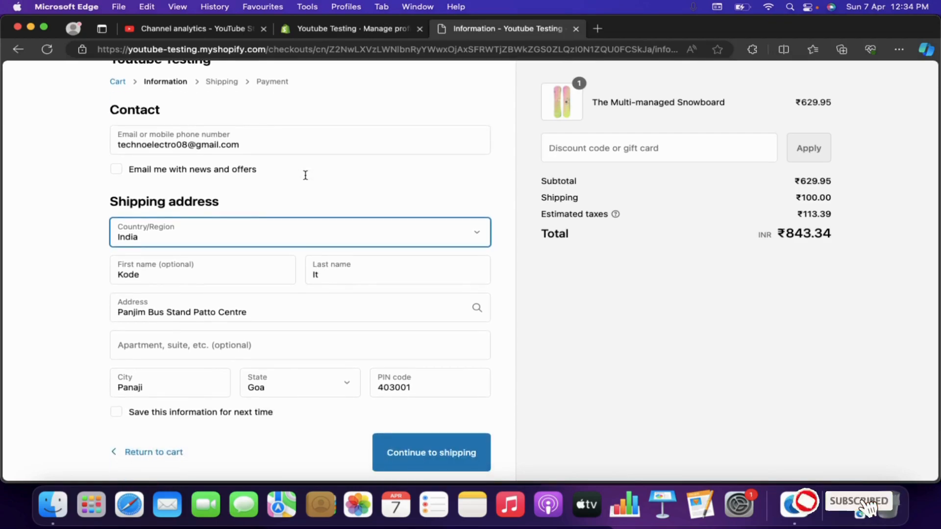
{"action": "scroll", "coordinate": [305, 175], "scroll_direction": "up", "scroll_amount": 2}
Start a new shipping zone in the shipping profile and name it UK.
{"action": "left_click", "coordinate": [346, 32]}
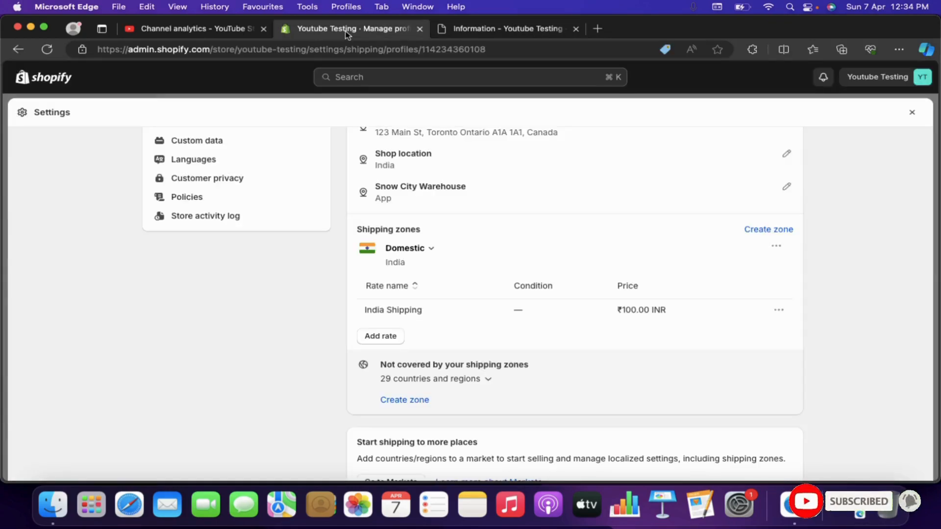
{"action": "scroll", "coordinate": [426, 232], "scroll_direction": "up", "scroll_amount": 3}
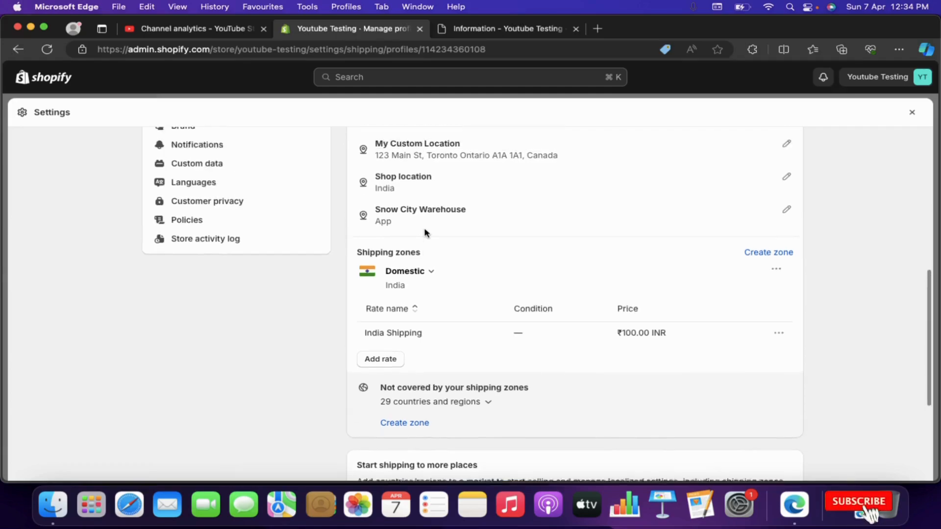
{"action": "scroll", "coordinate": [426, 232], "scroll_direction": "up", "scroll_amount": 1}
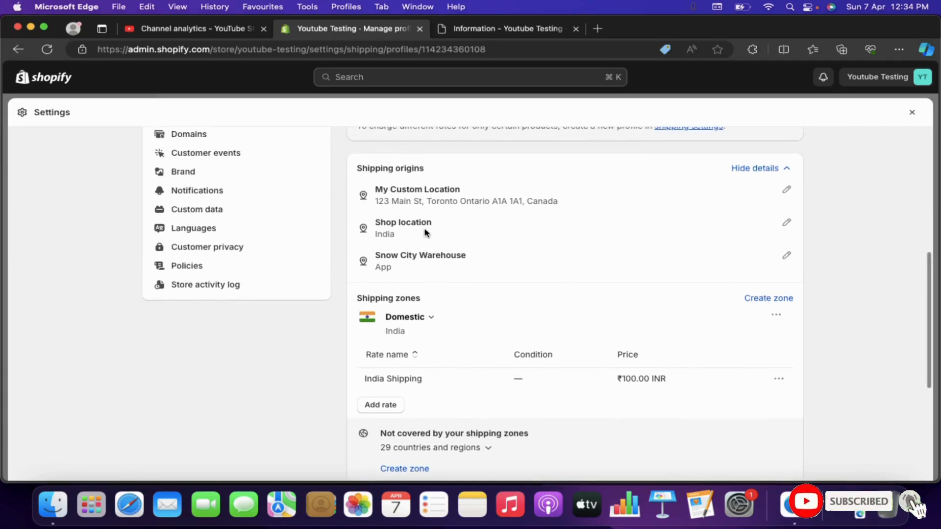
{"action": "left_click", "coordinate": [756, 299]}
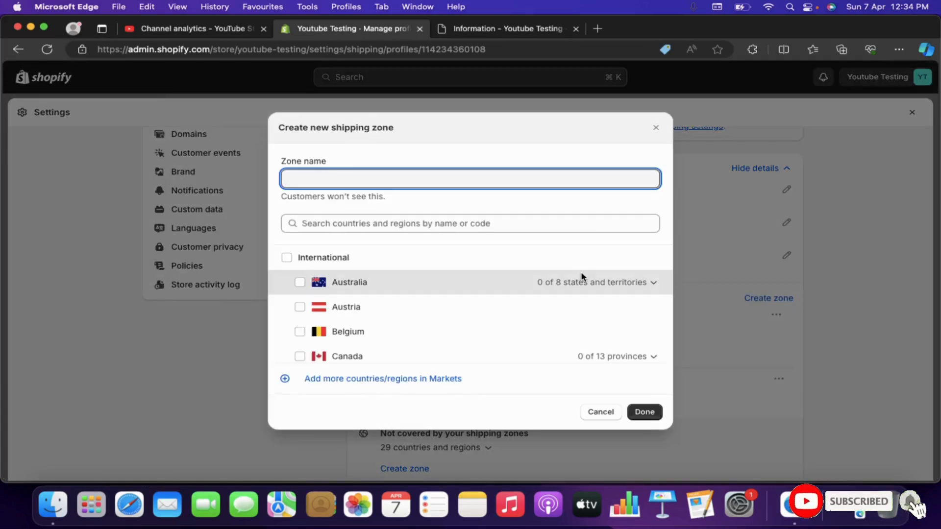
{"action": "scroll", "coordinate": [455, 326], "scroll_direction": "down", "scroll_amount": 1}
{"action": "scroll", "coordinate": [455, 325], "scroll_direction": "down", "scroll_amount": 1}
{"action": "scroll", "coordinate": [455, 314], "scroll_direction": "up", "scroll_amount": 1}
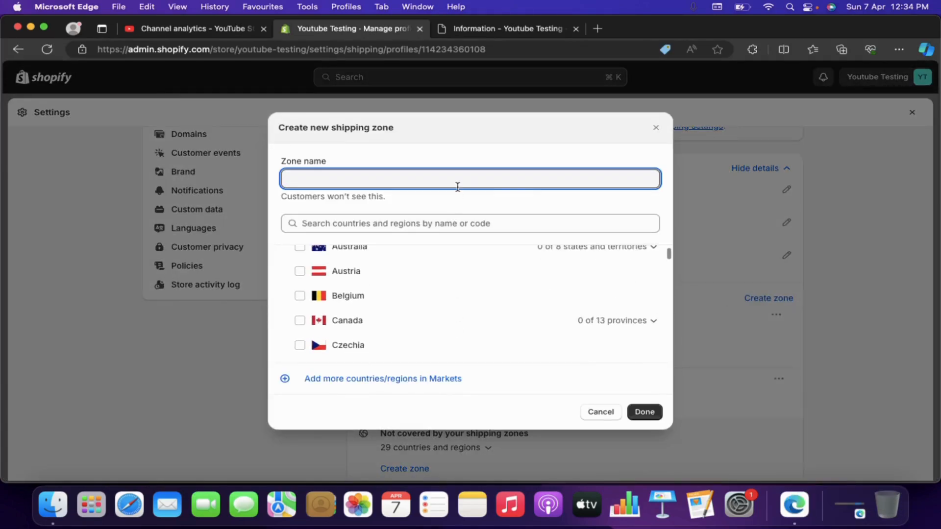
{"action": "left_click", "coordinate": [463, 182]}
{"action": "left_click", "coordinate": [473, 162]}
{"action": "left_click", "coordinate": [453, 176]}
{"action": "type", "text": "Uni"}
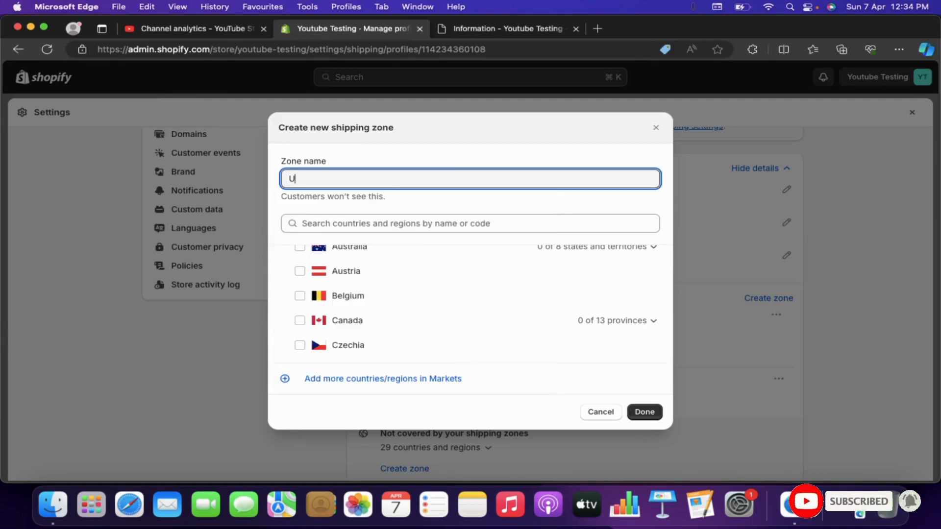
{"action": "key", "text": "BackSpace"}
{"action": "type", "text": "K"}
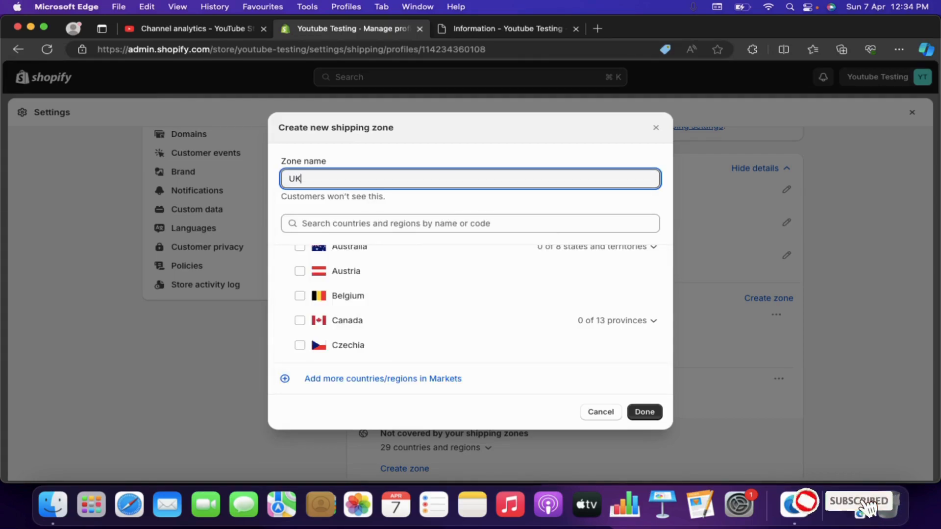
Search the zone's countries and regions for "united" and look through the matches for the United Kingdom.
{"action": "left_click", "coordinate": [439, 223]}
{"action": "type", "text": "united"}
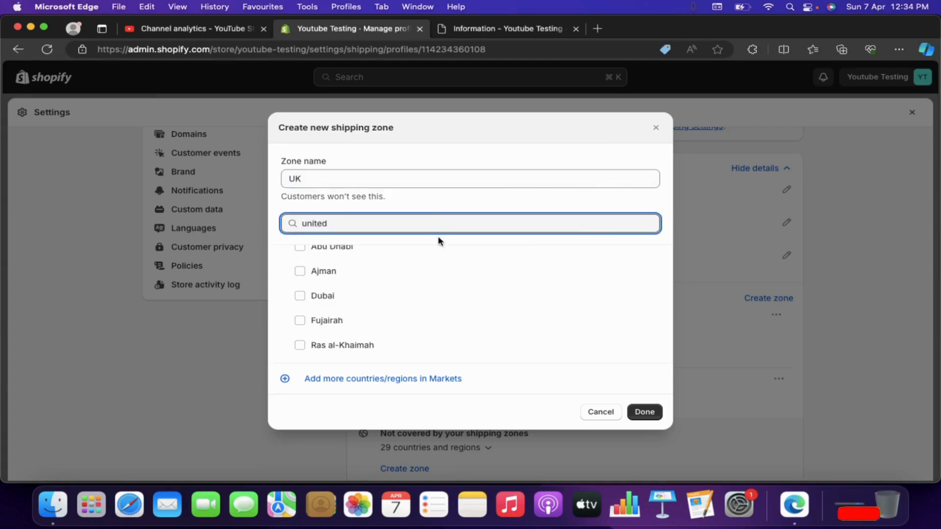
{"action": "scroll", "coordinate": [442, 290], "scroll_direction": "up", "scroll_amount": 2}
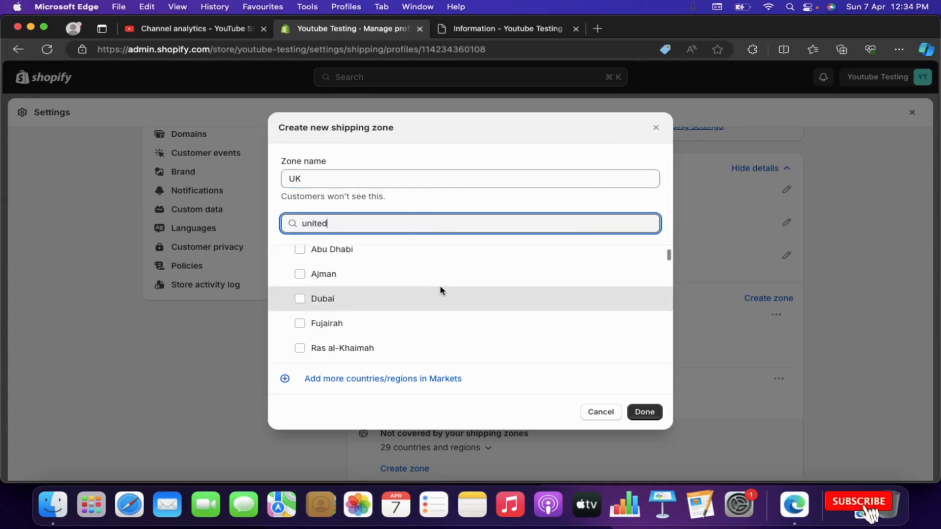
{"action": "scroll", "coordinate": [424, 315], "scroll_direction": "down", "scroll_amount": 2}
{"action": "scroll", "coordinate": [424, 315], "scroll_direction": "down", "scroll_amount": 2}
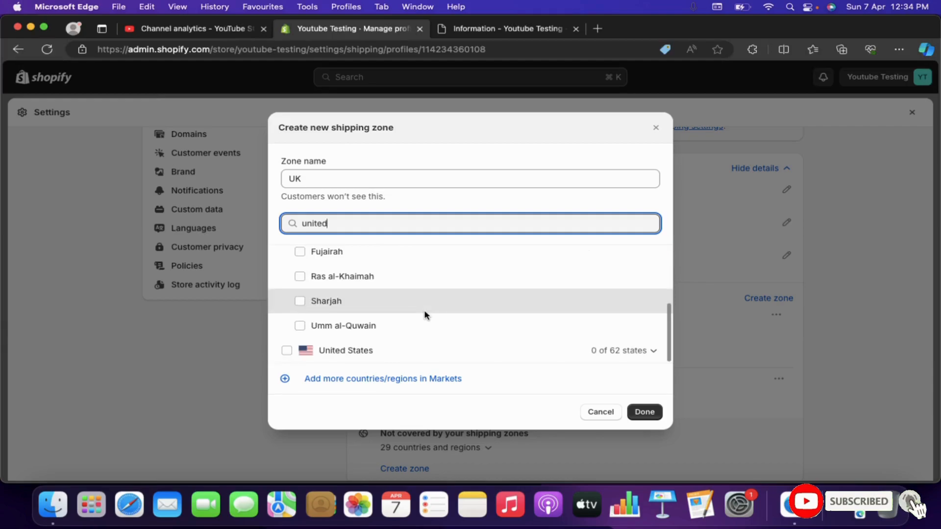
{"action": "scroll", "coordinate": [427, 311], "scroll_direction": "up", "scroll_amount": 3}
Try searching the zone's countries and regions for "london" instead.
{"action": "key", "text": "BackSpace"}
{"action": "key", "text": "BackSpace"}
{"action": "key", "text": "BackSpace"}
{"action": "key", "text": "BackSpace"}
{"action": "key", "text": "BackSpace"}
{"action": "key", "text": "BackSpace"}
{"action": "type", "text": "london"}
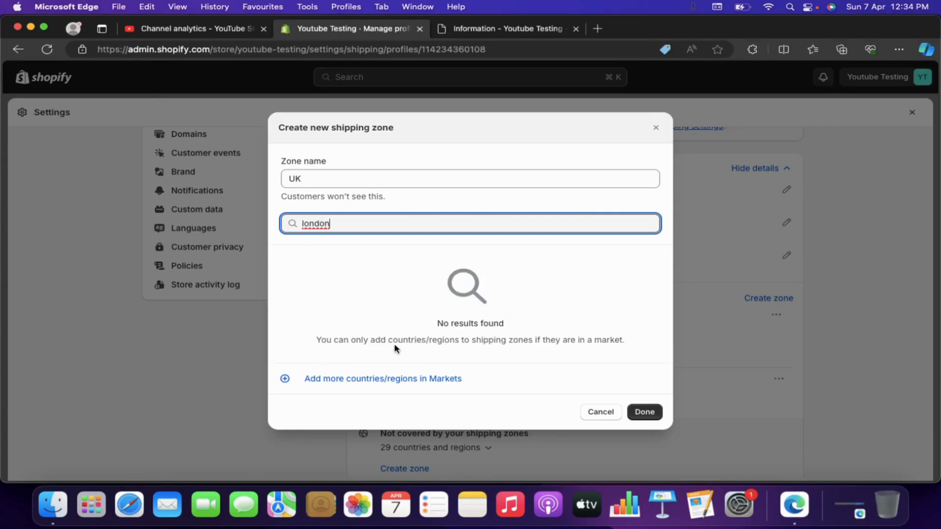
Find the United Kingdom by searching for "United King", include it in the UK zone and finish creating the zone.
{"action": "left_click", "coordinate": [415, 269]}
{"action": "double_click", "coordinate": [391, 222]}
{"action": "type", "text": "united"}
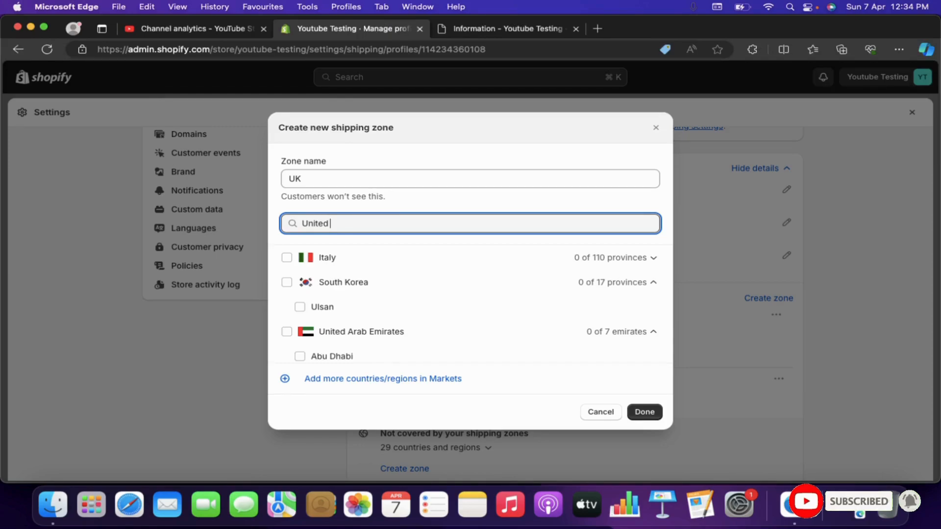
{"action": "type", "text": " King"}
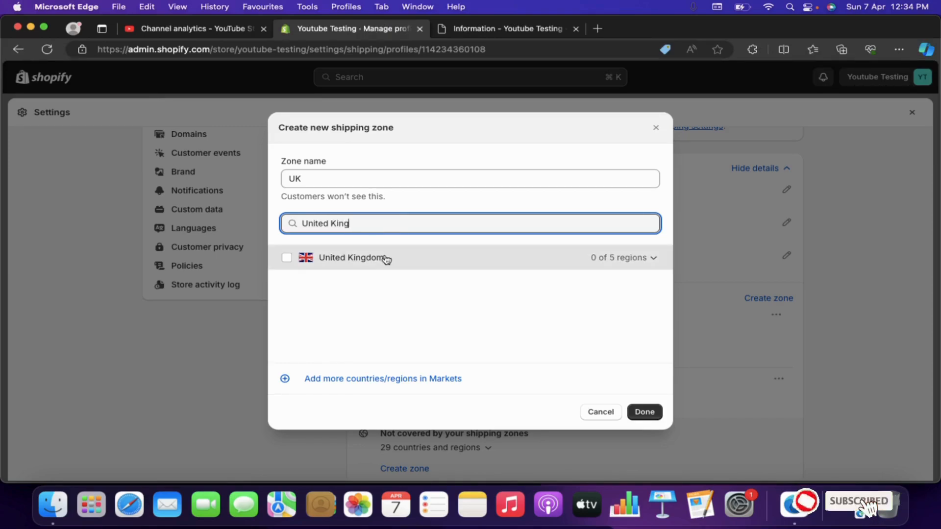
{"action": "left_click", "coordinate": [386, 259]}
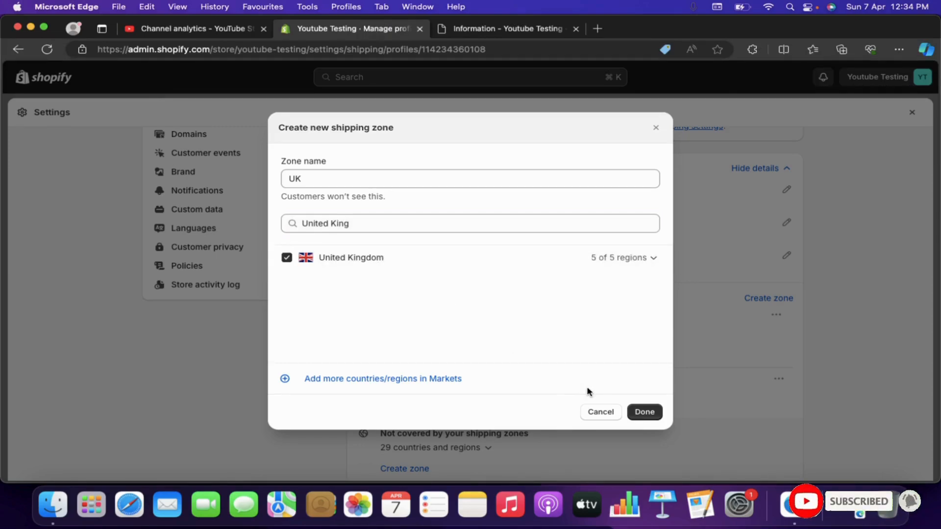
{"action": "left_click", "coordinate": [645, 413]}
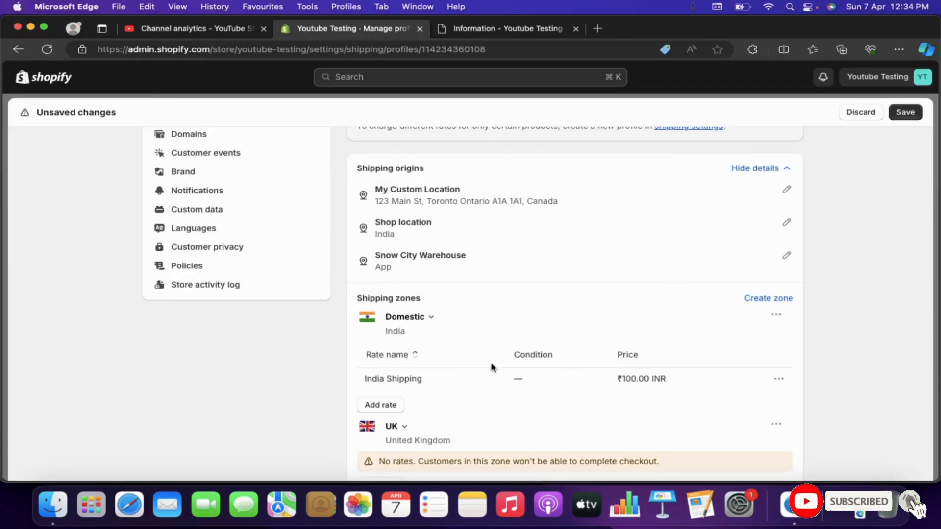
Add a custom flat rate named UK Shipping priced at ₹1,000 to the UK zone.
{"action": "scroll", "coordinate": [488, 367], "scroll_direction": "down", "scroll_amount": 3}
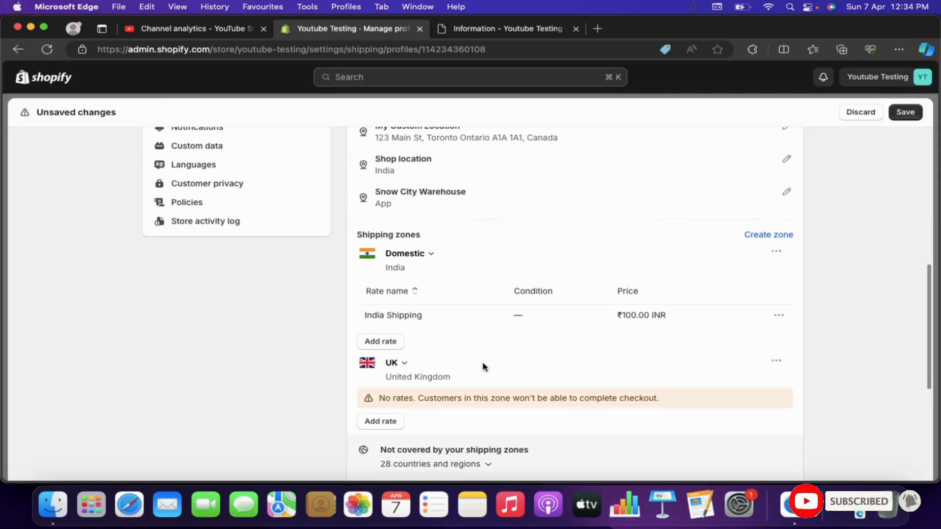
{"action": "left_click", "coordinate": [373, 424]}
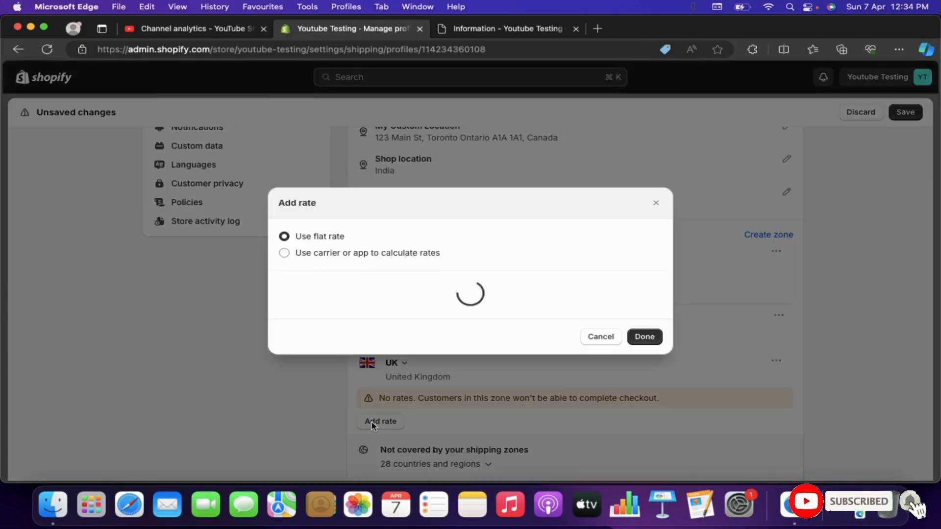
{"action": "left_click", "coordinate": [330, 314]}
{"action": "type", "text": "1,000"}
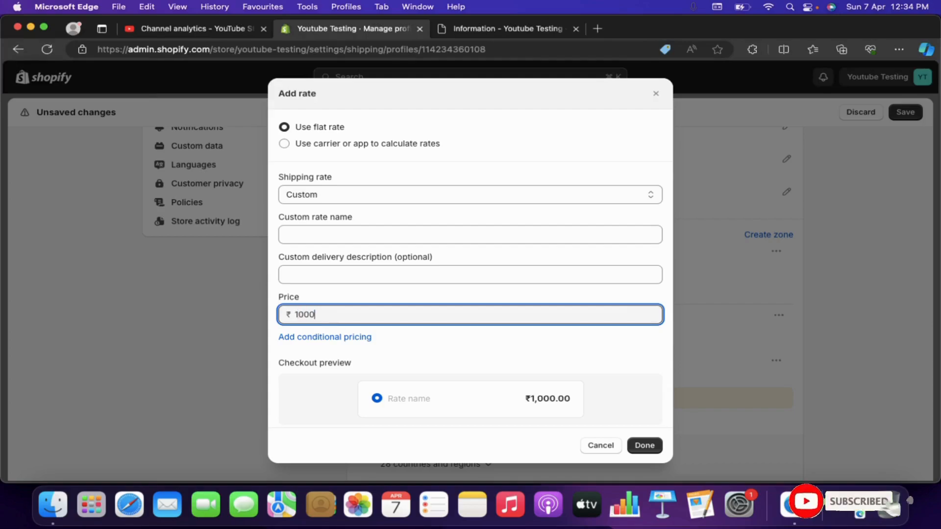
{"action": "left_click", "coordinate": [308, 233]}
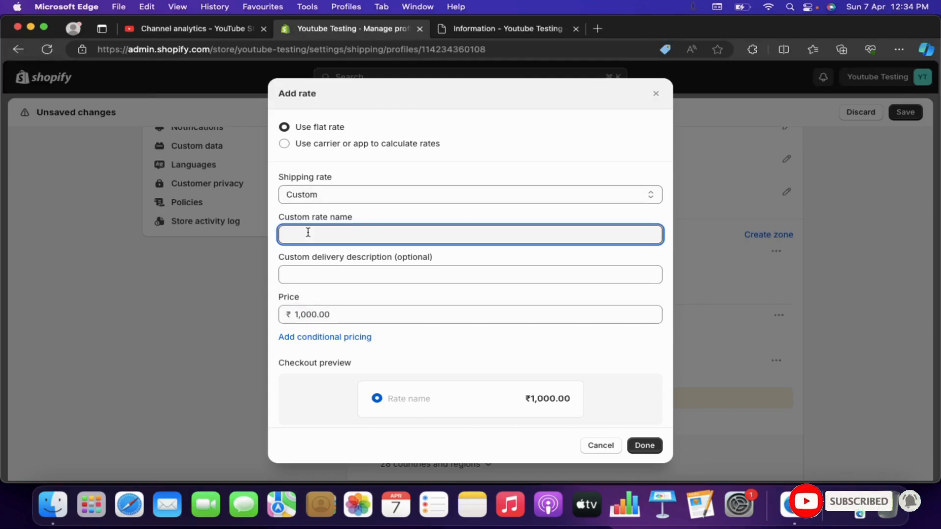
{"action": "type", "text": "UK Shipping"}
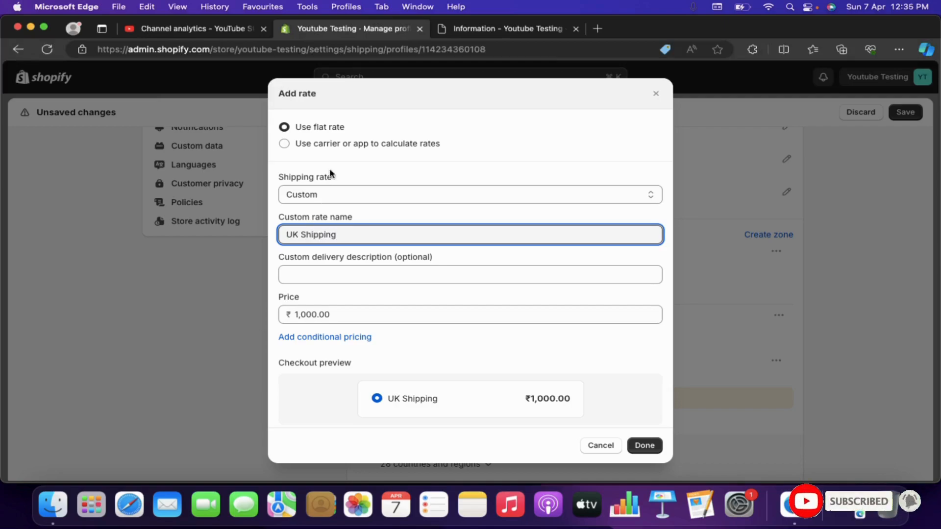
{"action": "left_click", "coordinate": [641, 447]}
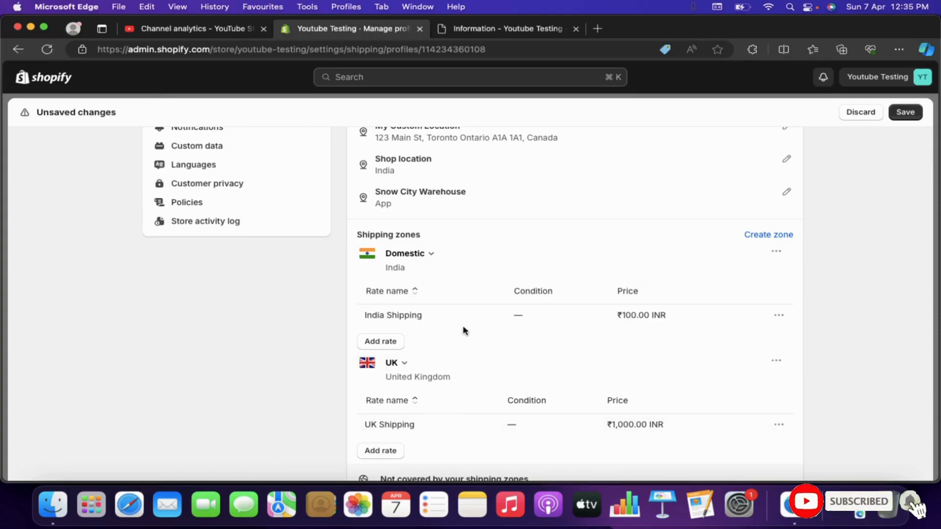
Start a new shipping zone and name it International Shipping.
{"action": "left_click", "coordinate": [777, 234]}
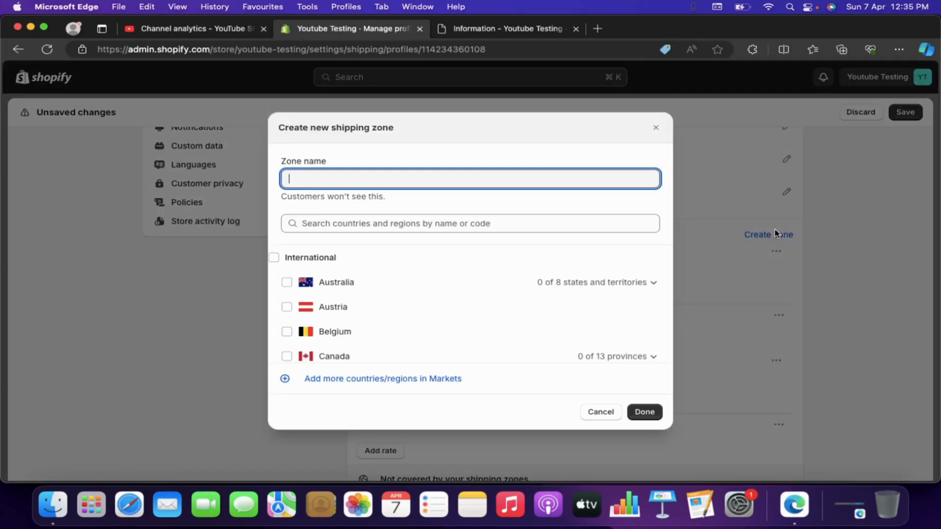
{"action": "left_click", "coordinate": [414, 181]}
{"action": "type", "text": "In"}
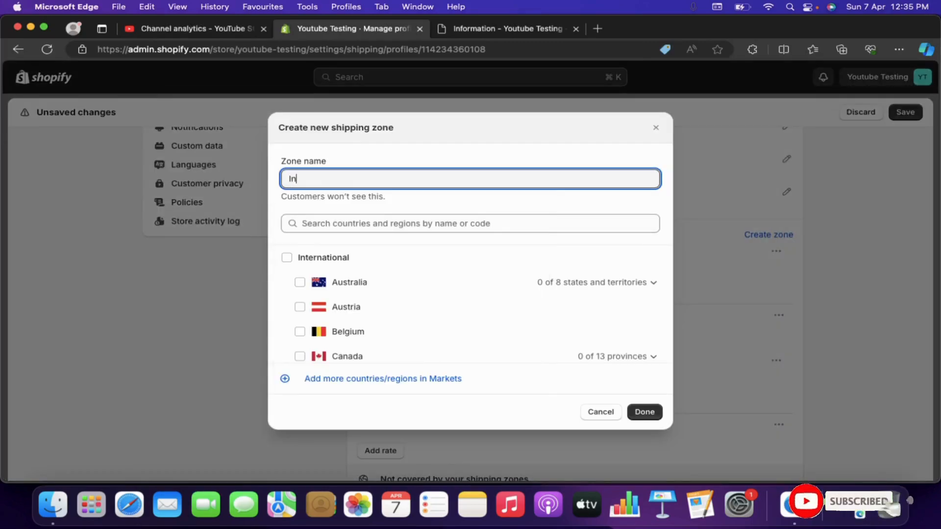
{"action": "type", "text": "ternationa"}
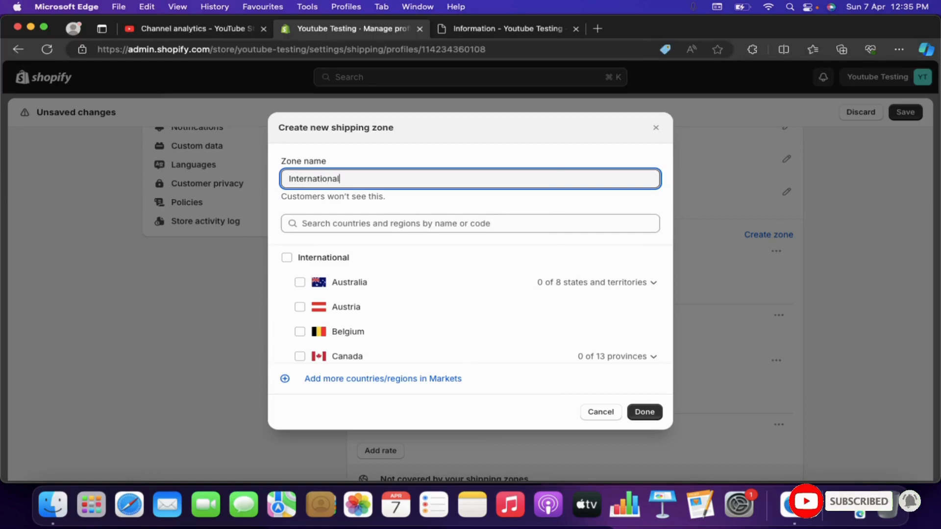
{"action": "type", "text": "l Shipping"}
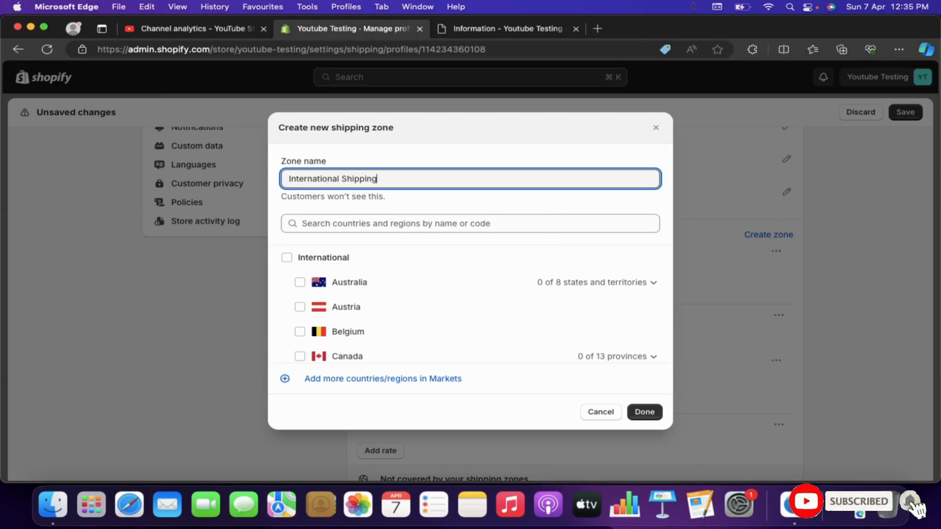
Include all available countries of the International group in the new zone, review the country list and finish creating the zone.
{"action": "left_click", "coordinate": [319, 265]}
{"action": "scroll", "coordinate": [432, 320], "scroll_direction": "down", "scroll_amount": 10}
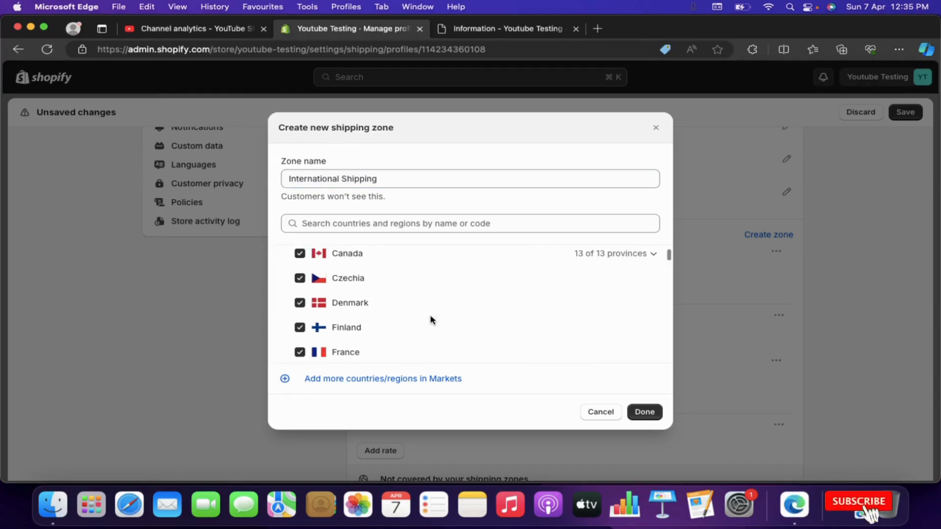
{"action": "scroll", "coordinate": [431, 320], "scroll_direction": "down", "scroll_amount": 10}
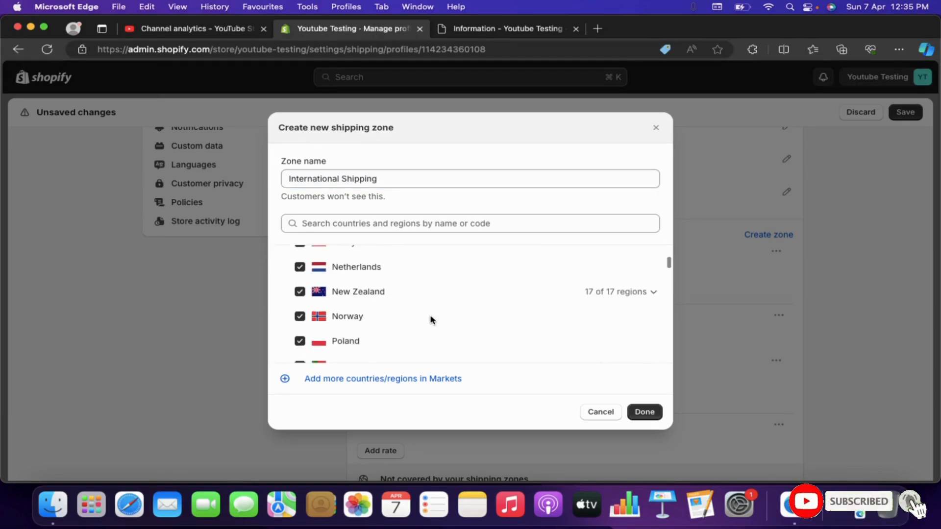
{"action": "scroll", "coordinate": [431, 320], "scroll_direction": "down", "scroll_amount": 6}
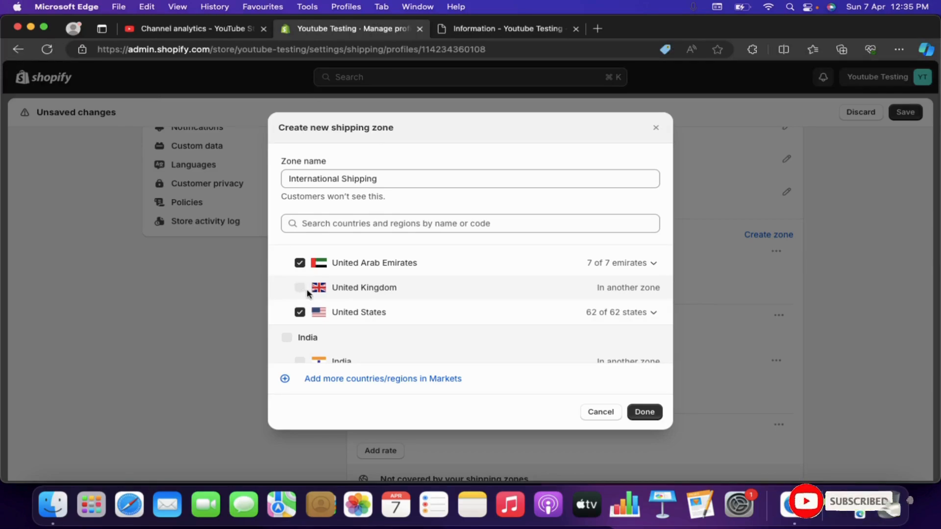
{"action": "scroll", "coordinate": [444, 310], "scroll_direction": "down", "scroll_amount": 1}
{"action": "scroll", "coordinate": [444, 310], "scroll_direction": "down", "scroll_amount": 3}
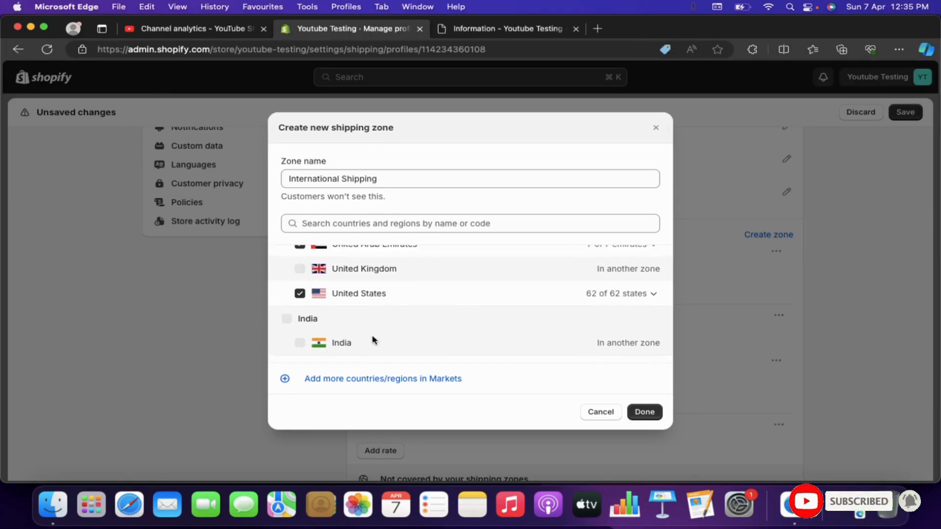
{"action": "scroll", "coordinate": [395, 336], "scroll_direction": "down", "scroll_amount": 2}
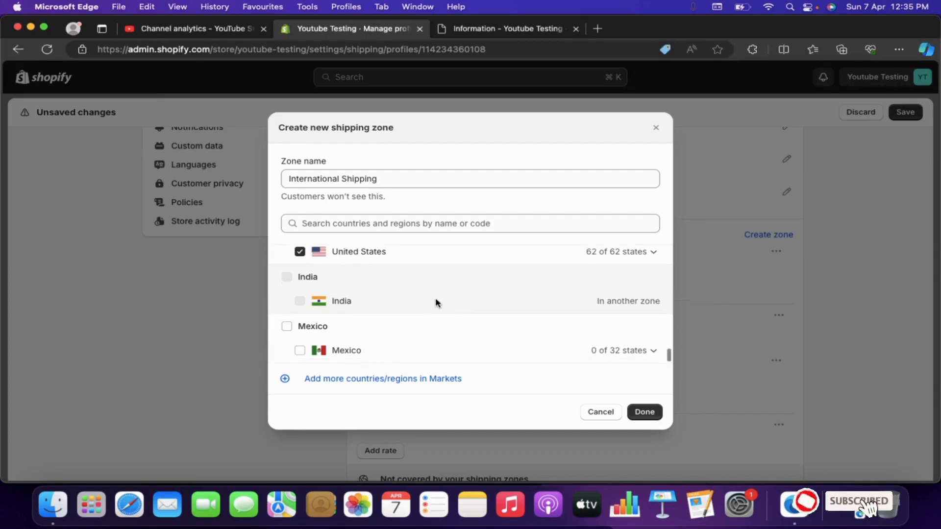
{"action": "scroll", "coordinate": [435, 298], "scroll_direction": "up", "scroll_amount": 10}
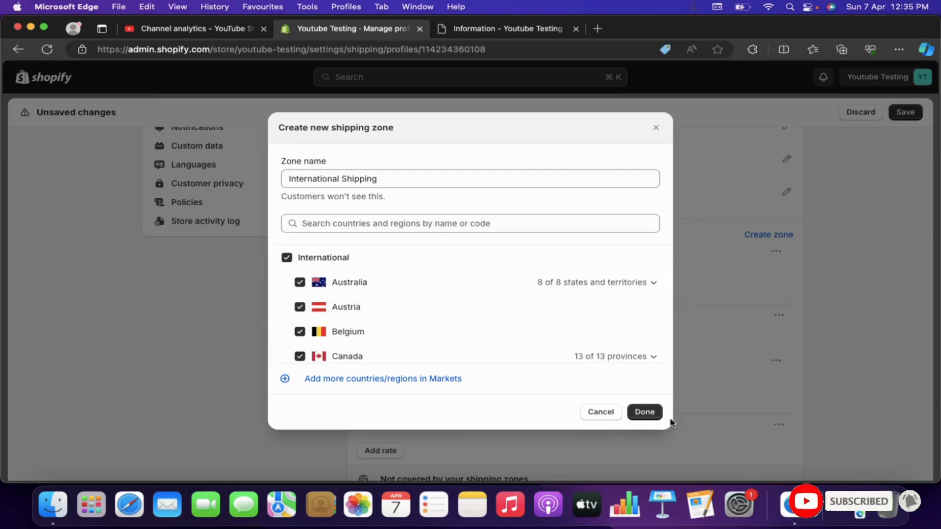
{"action": "left_click", "coordinate": [640, 412]}
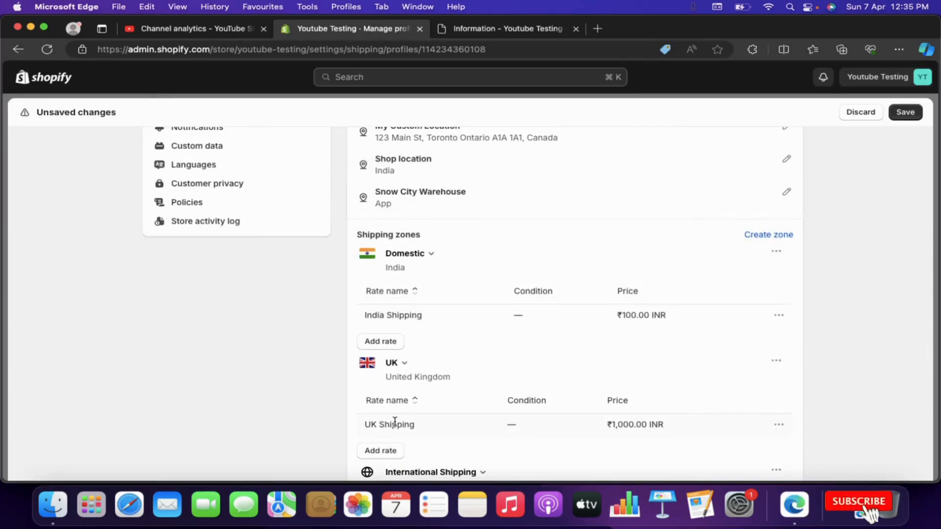
Add a custom flat rate named International Shipping priced at ₹5,000 to the International Shipping zone and save the shipping profile.
{"action": "scroll", "coordinate": [395, 421], "scroll_direction": "down", "scroll_amount": 2}
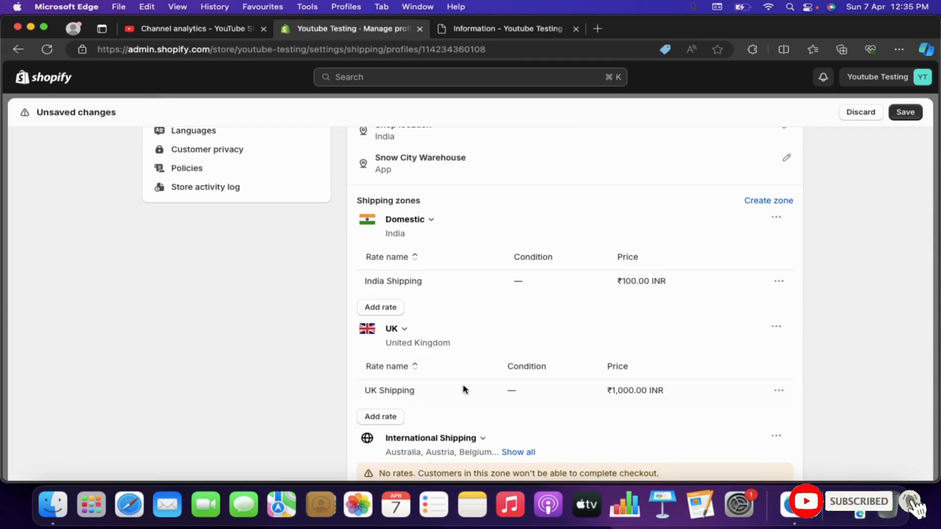
{"action": "scroll", "coordinate": [501, 387], "scroll_direction": "down", "scroll_amount": 3}
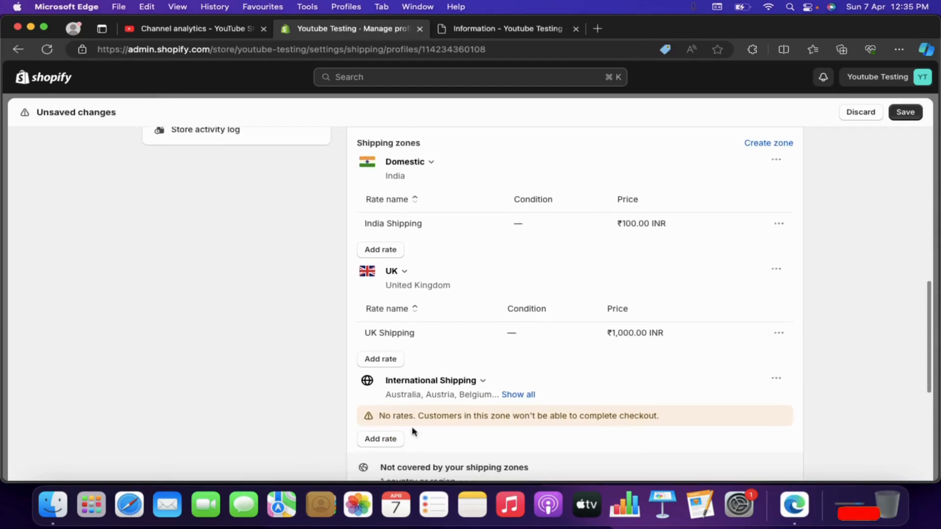
{"action": "left_click", "coordinate": [389, 440]}
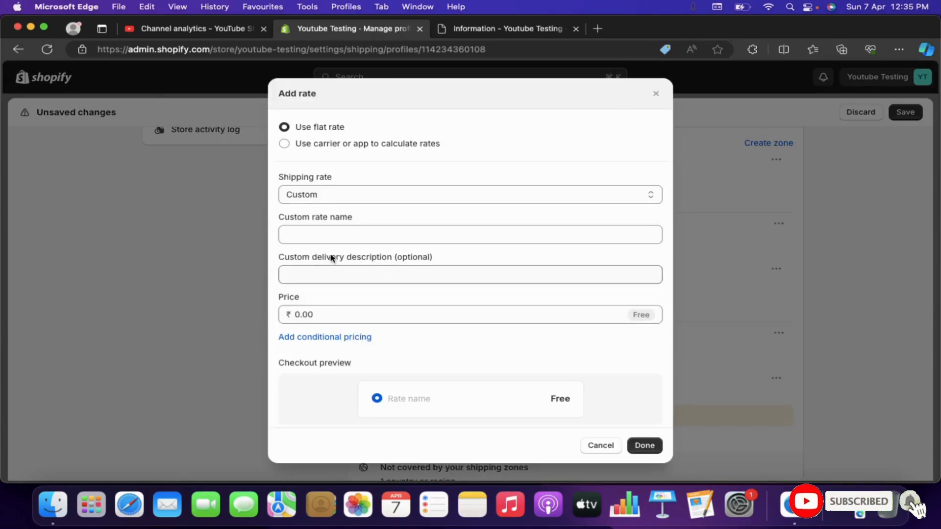
{"action": "left_click", "coordinate": [327, 319]}
{"action": "type", "text": "5000"}
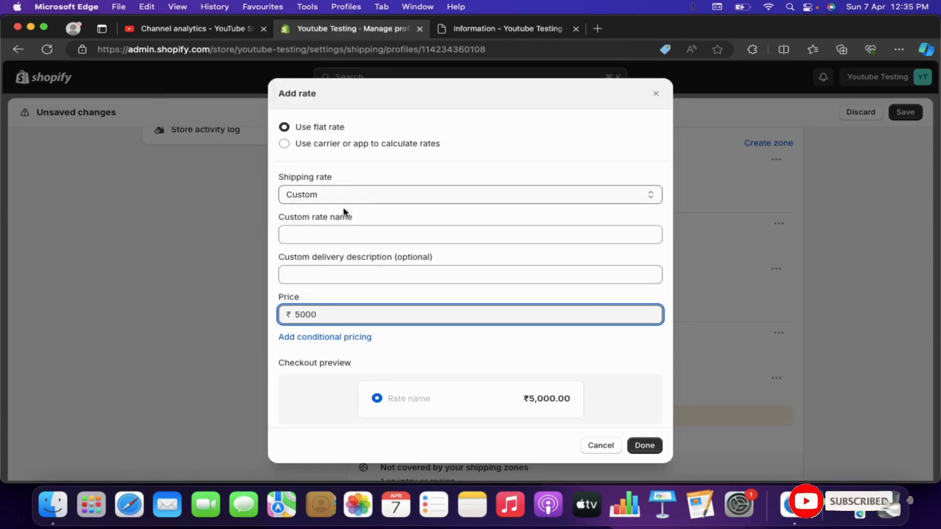
{"action": "left_click", "coordinate": [338, 232]}
{"action": "type", "text": "In"}
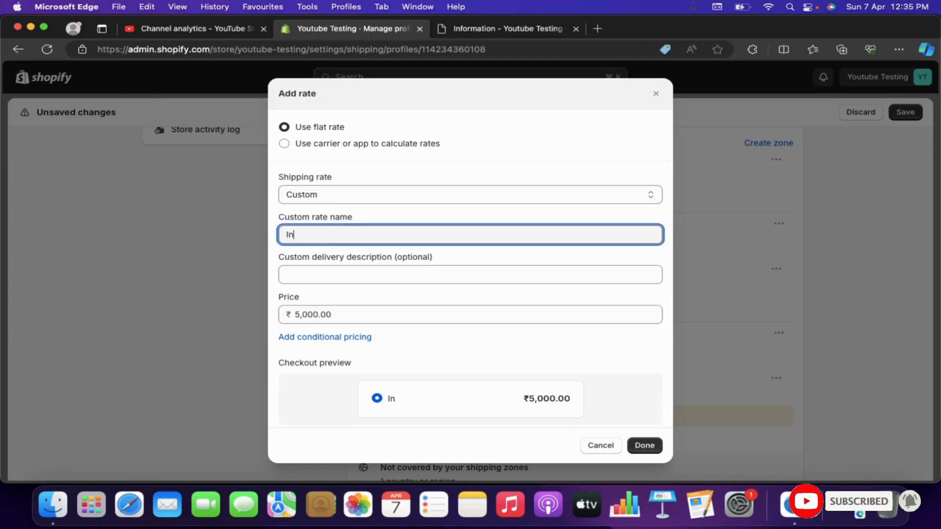
{"action": "type", "text": "ternational "}
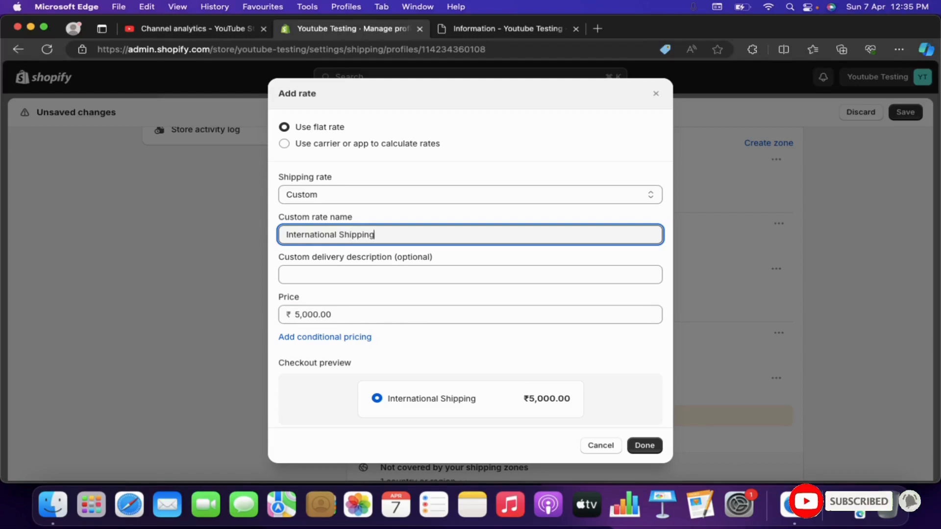
{"action": "type", "text": "Shipping"}
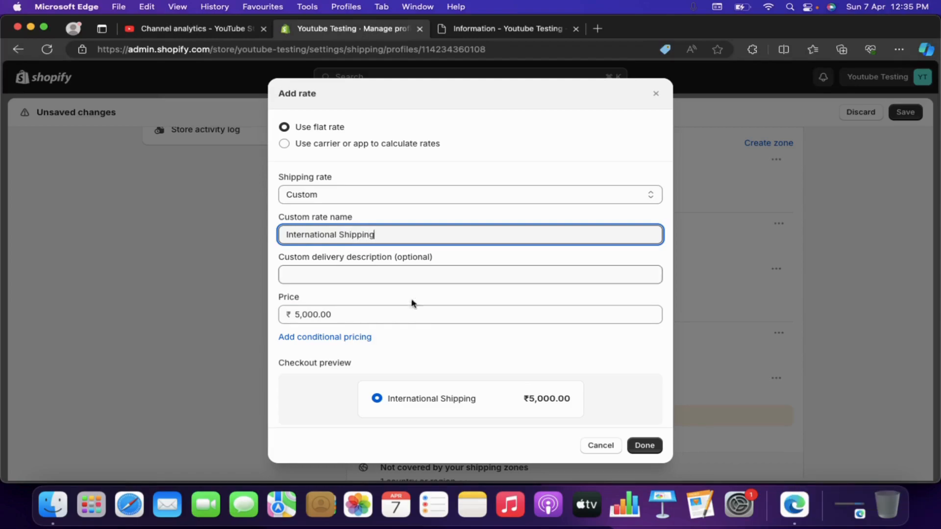
{"action": "left_click", "coordinate": [641, 446]}
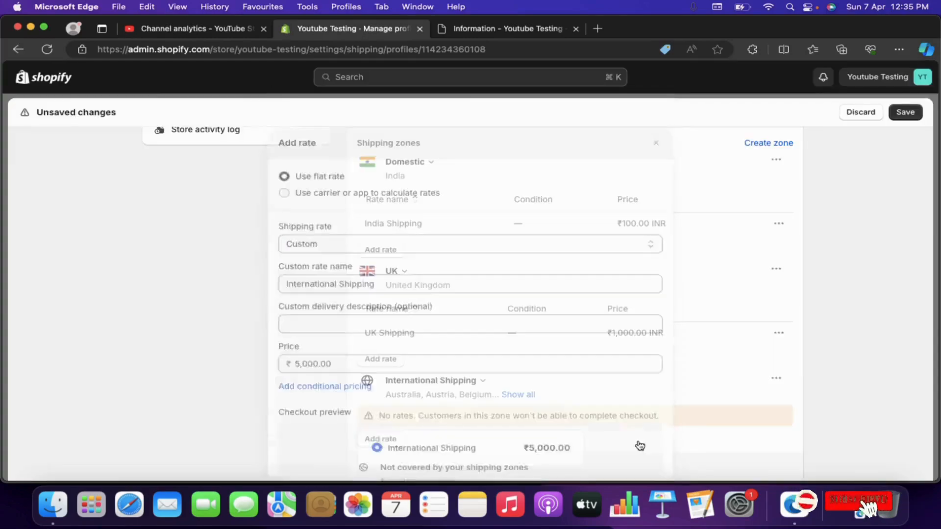
{"action": "left_click", "coordinate": [917, 116]}
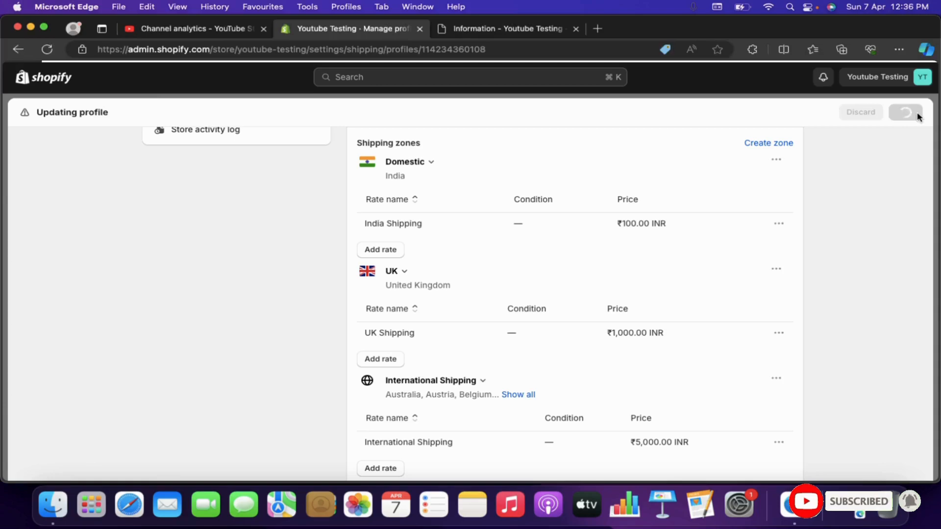
Open google.co.in in a new browser tab and search for "dawn street".
{"action": "left_click", "coordinate": [598, 29]}
{"action": "type", "text": "google.co.in"}
{"action": "key", "text": "Return"}
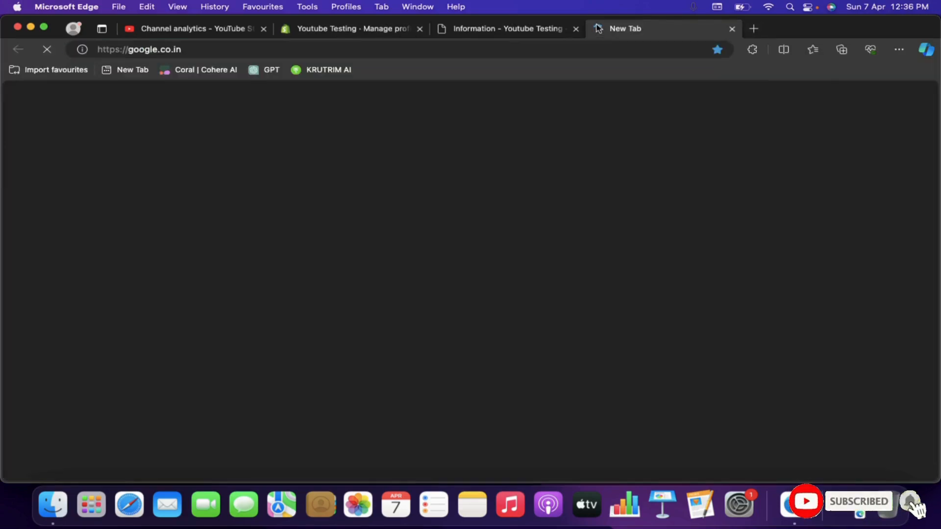
{"action": "left_click", "coordinate": [368, 219]}
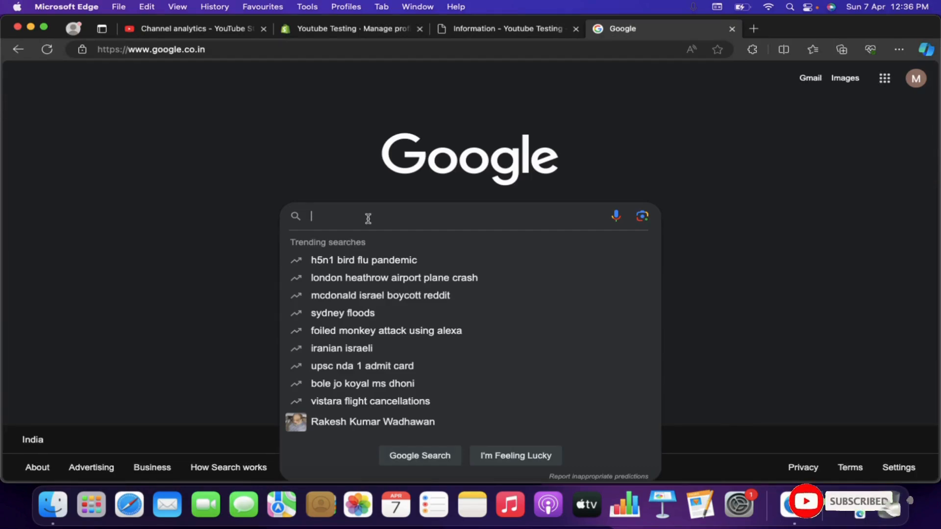
{"action": "type", "text": "dawn"}
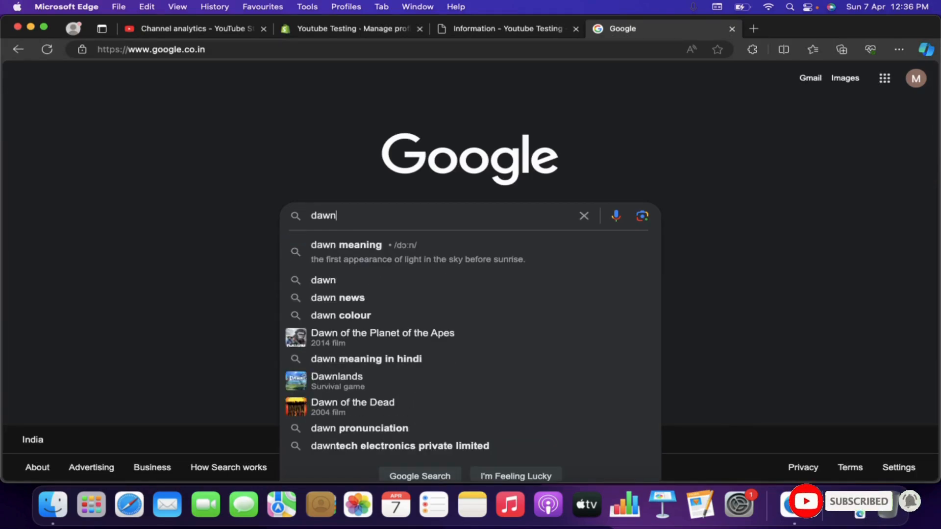
{"action": "type", "text": " ste"}
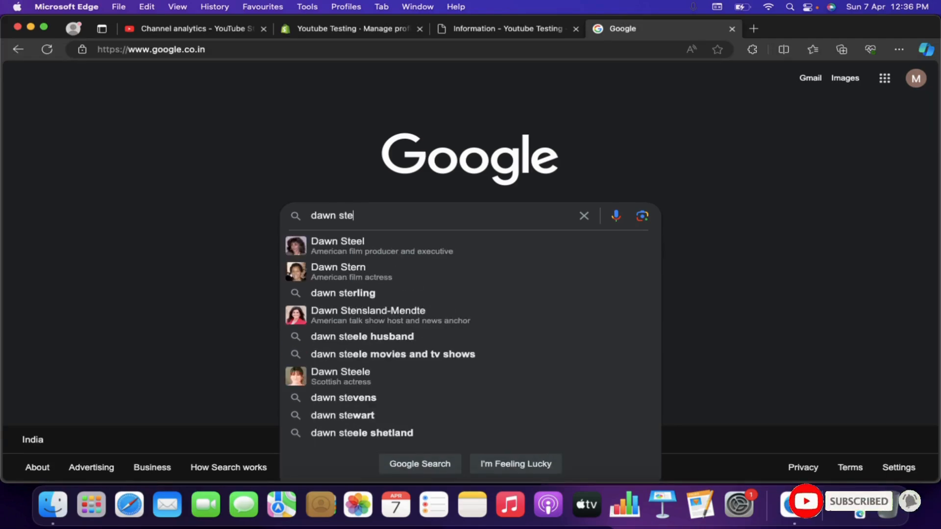
{"action": "key", "text": "BackSpace"}
{"action": "type", "text": "reet"}
{"action": "key", "text": "Return"}
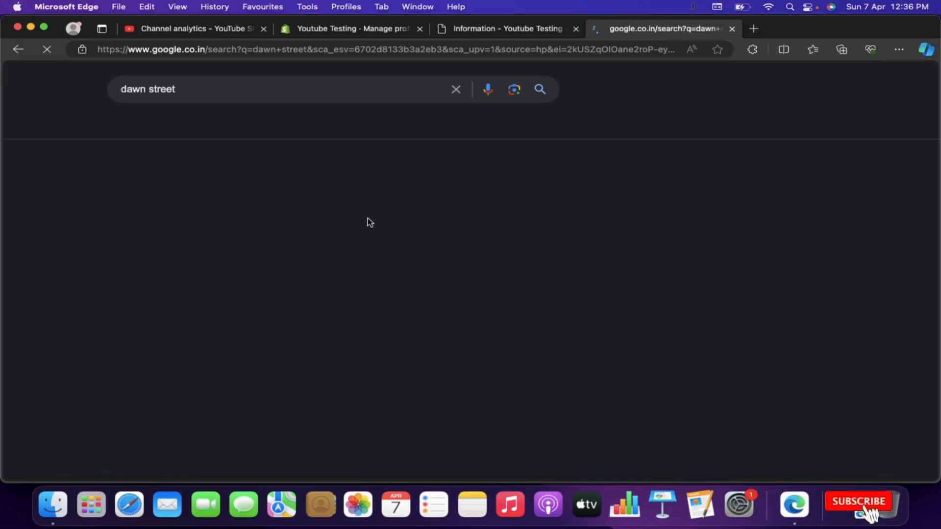
{"action": "double_click", "coordinate": [138, 84]}
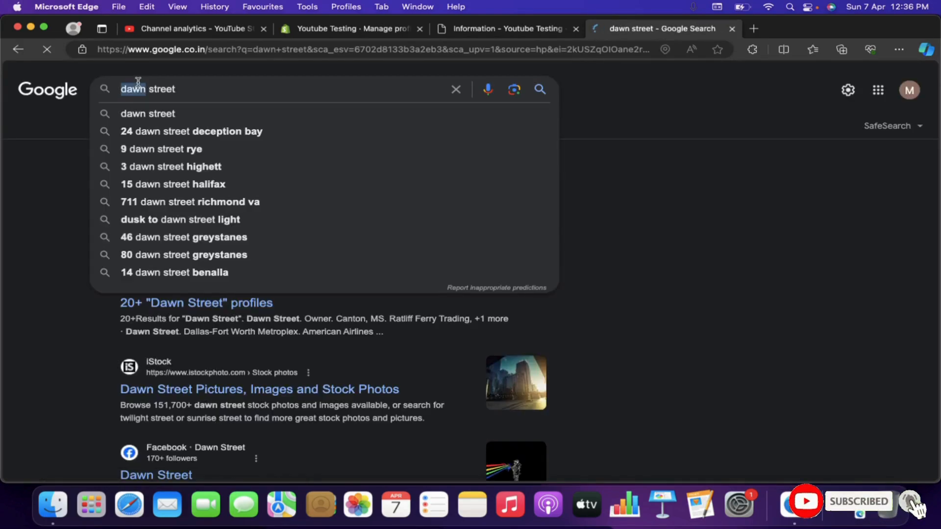
{"action": "left_click", "coordinate": [698, 210]}
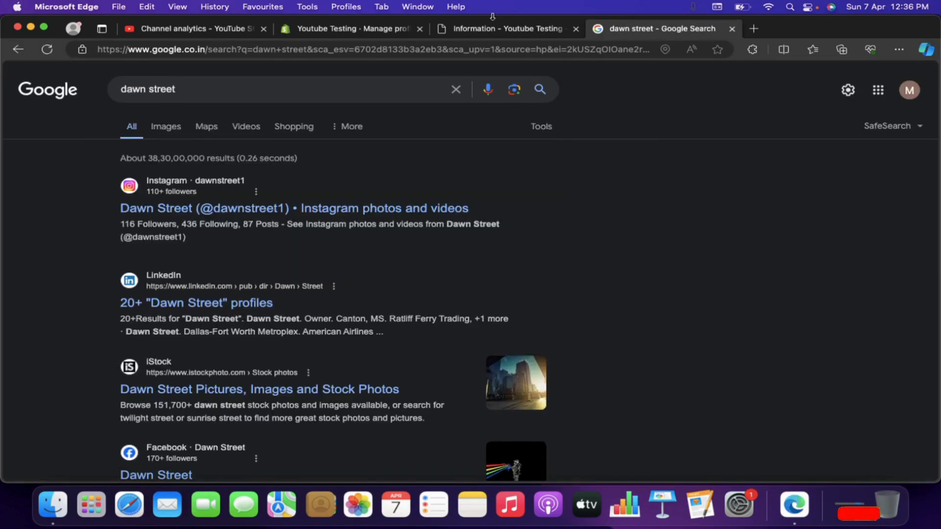
Return to the store's checkout page, reload it and set the shipping address country to United Kingdom.
{"action": "left_click", "coordinate": [485, 28]}
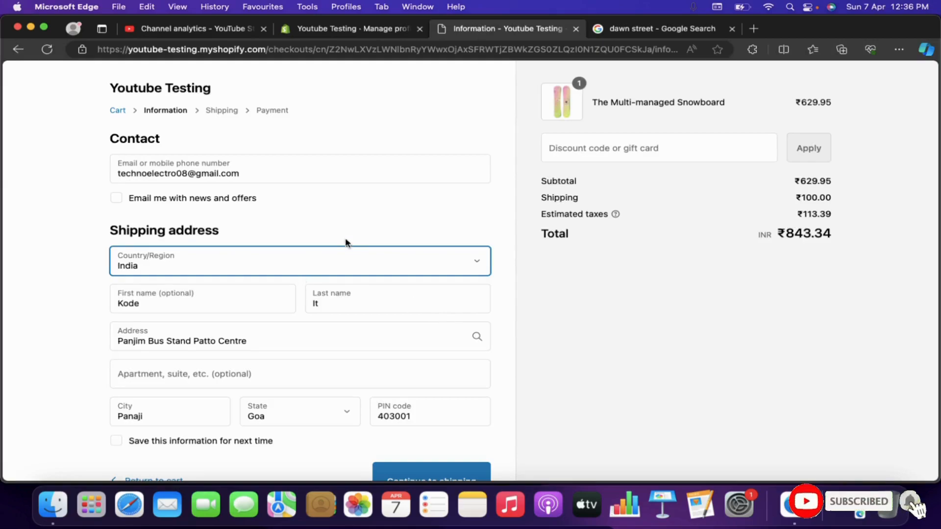
{"action": "key", "text": "super+r"}
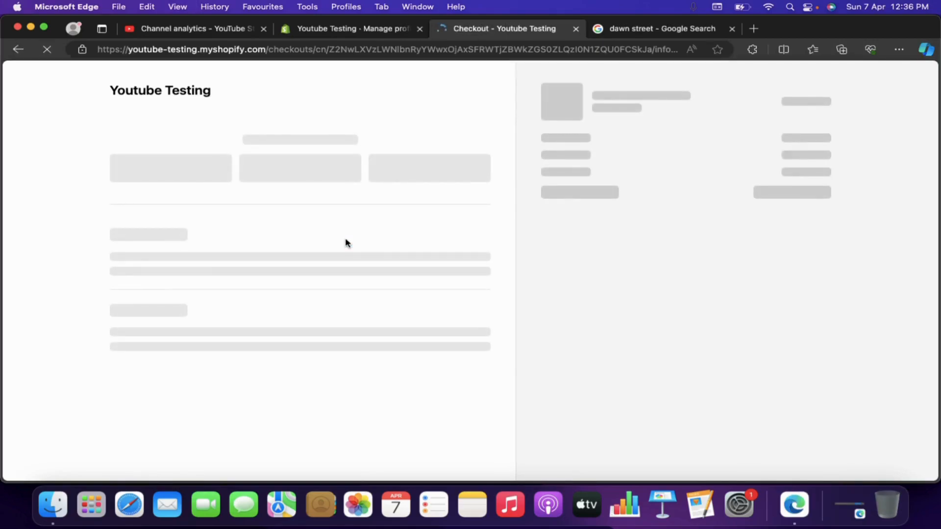
{"action": "left_click", "coordinate": [239, 269]}
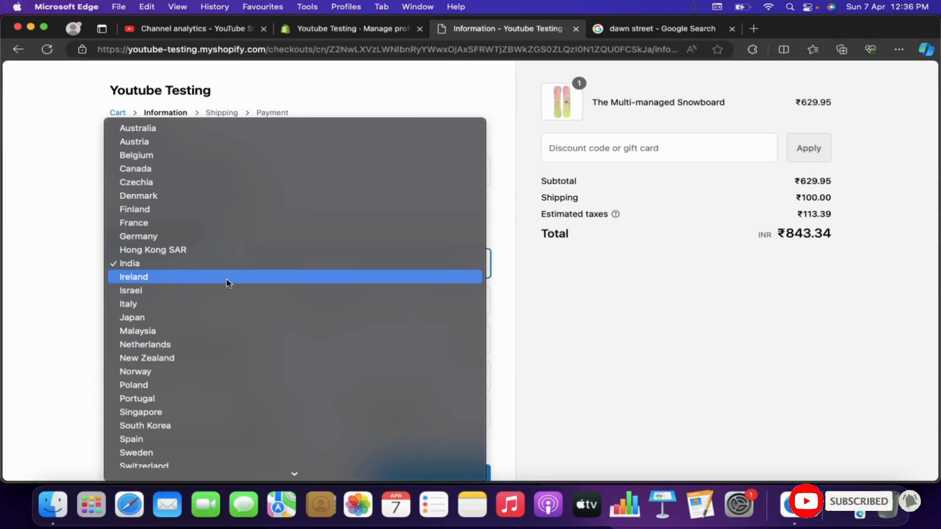
{"action": "key", "text": "u"}
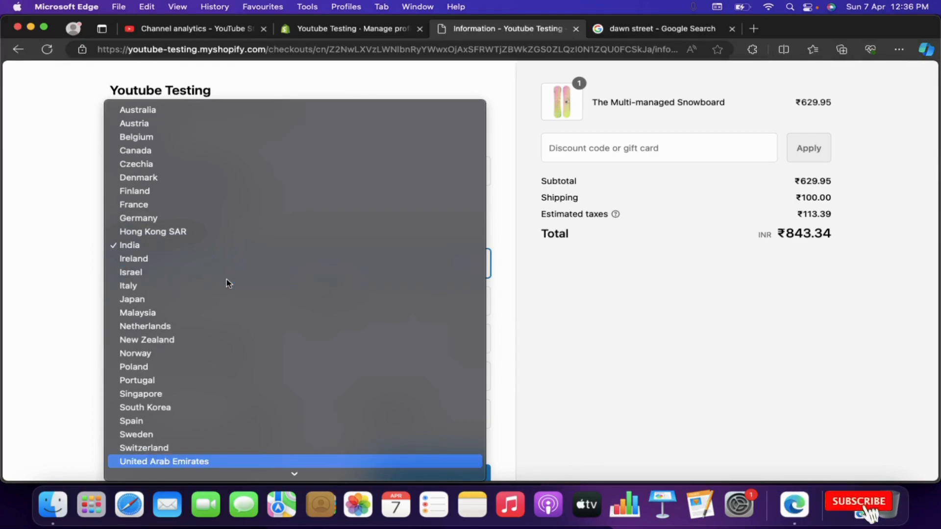
{"action": "scroll", "coordinate": [227, 283], "scroll_direction": "down", "scroll_amount": 1}
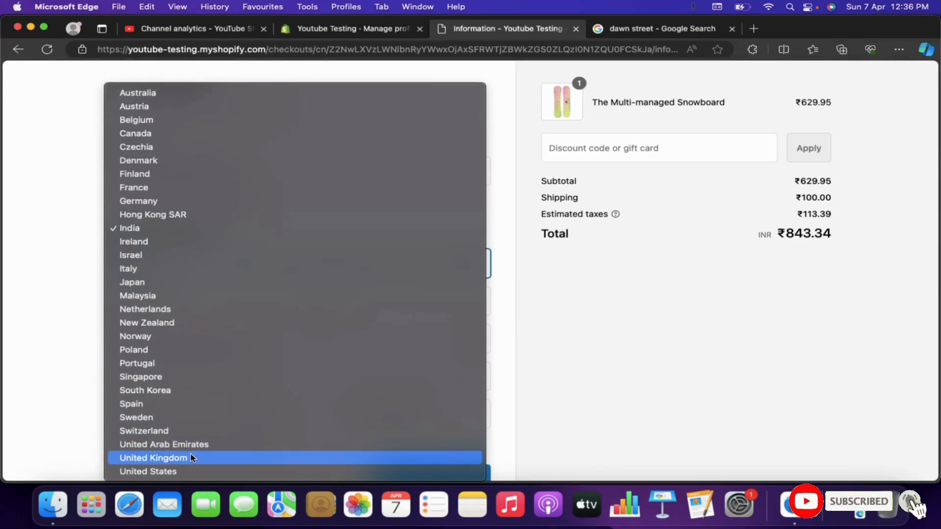
{"action": "left_click", "coordinate": [191, 457]}
{"action": "scroll", "coordinate": [269, 343], "scroll_direction": "down", "scroll_amount": 2}
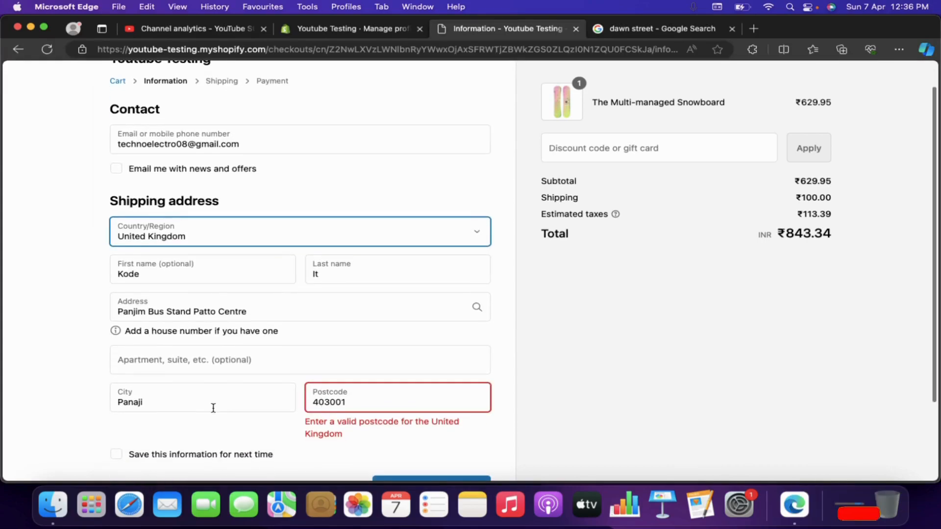
Replace the street address in the shipping address with a suggested UK location matching "daw".
{"action": "triple_click", "coordinate": [233, 316]}
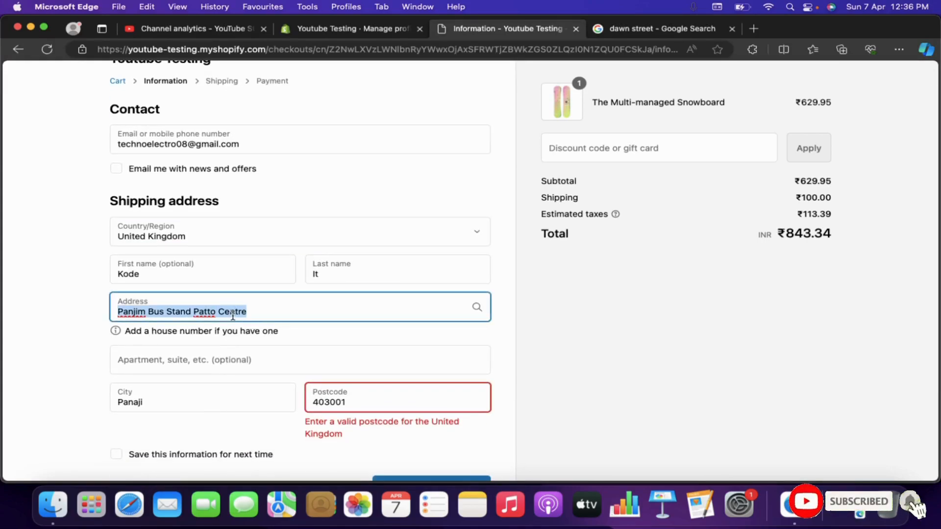
{"action": "key", "text": "BackSpace"}
{"action": "type", "text": "two"}
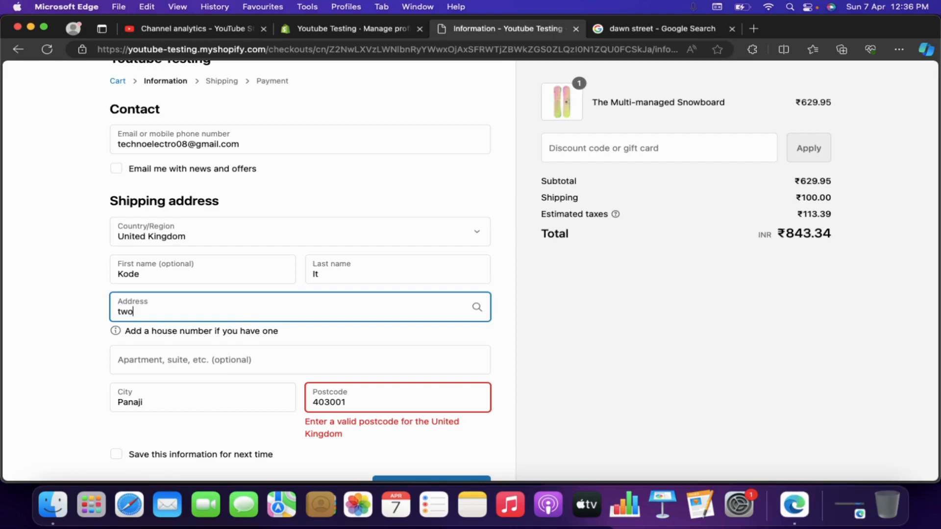
{"action": "type", "text": " daw"}
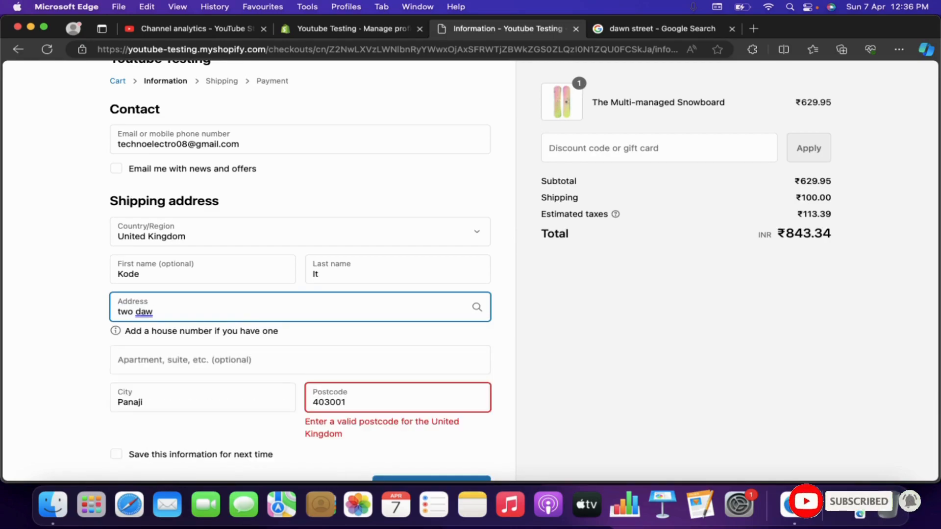
{"action": "key", "text": "BackSpace"}
{"action": "key", "text": "BackSpace"}
{"action": "key", "text": "BackSpace"}
{"action": "key", "text": "BackSpace"}
{"action": "key", "text": "BackSpace"}
{"action": "key", "text": "BackSpace"}
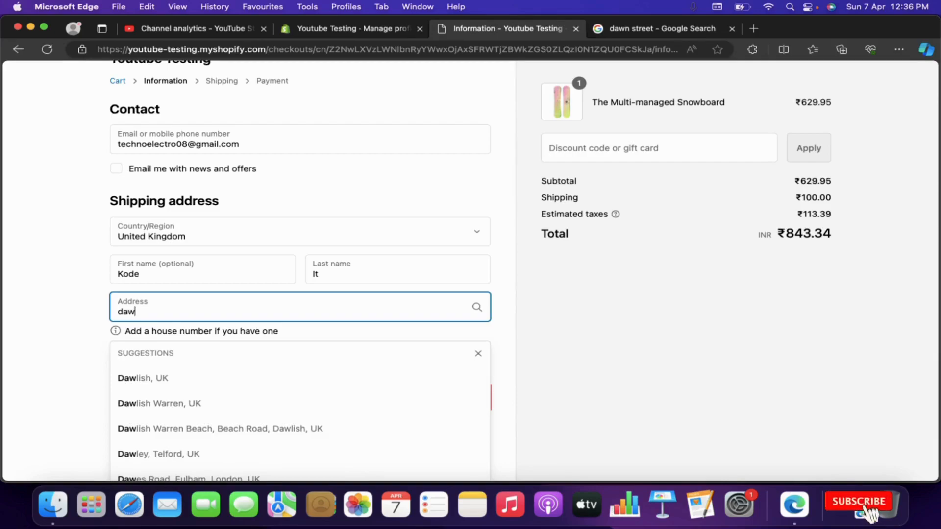
{"action": "left_click", "coordinate": [199, 456]}
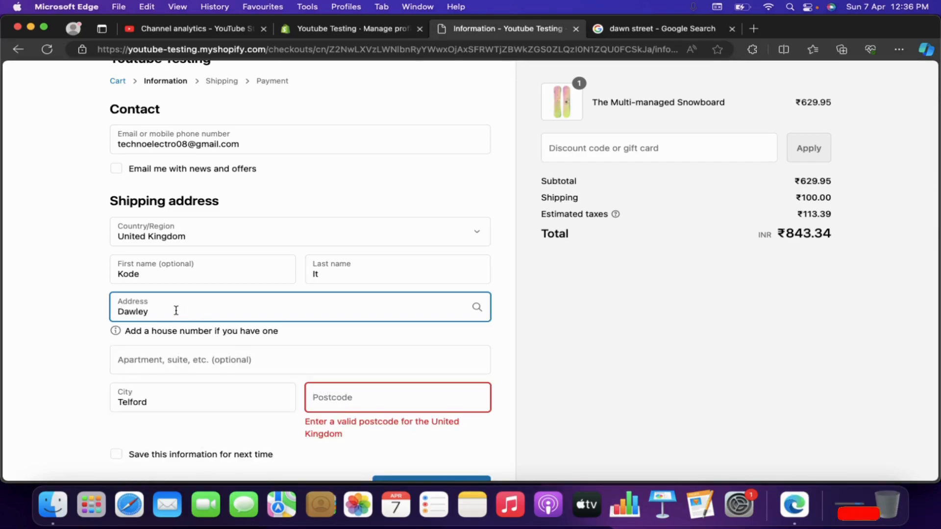
Copy the city name from the checkout form and search Google for "Telford pin code".
{"action": "scroll", "coordinate": [171, 314], "scroll_direction": "down", "scroll_amount": 1}
{"action": "double_click", "coordinate": [160, 379]}
{"action": "key", "text": "super+c"}
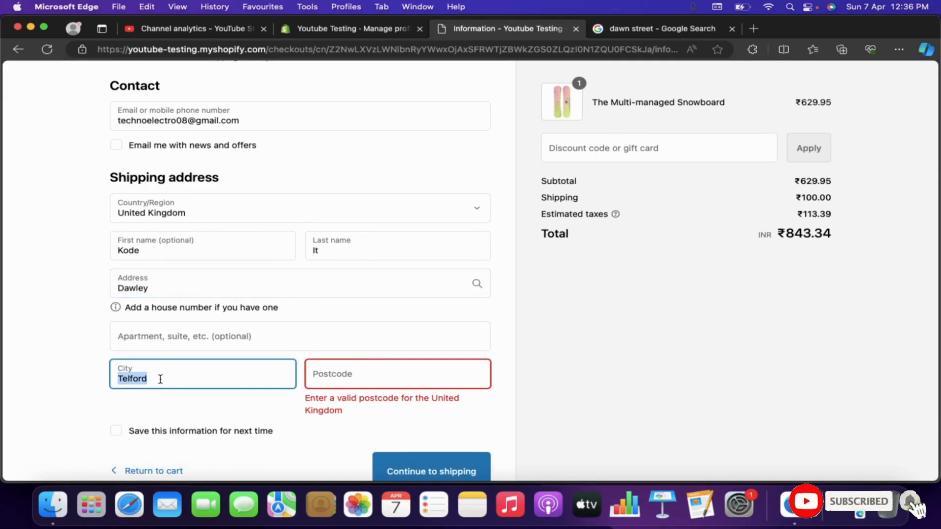
{"action": "left_click", "coordinate": [662, 28]}
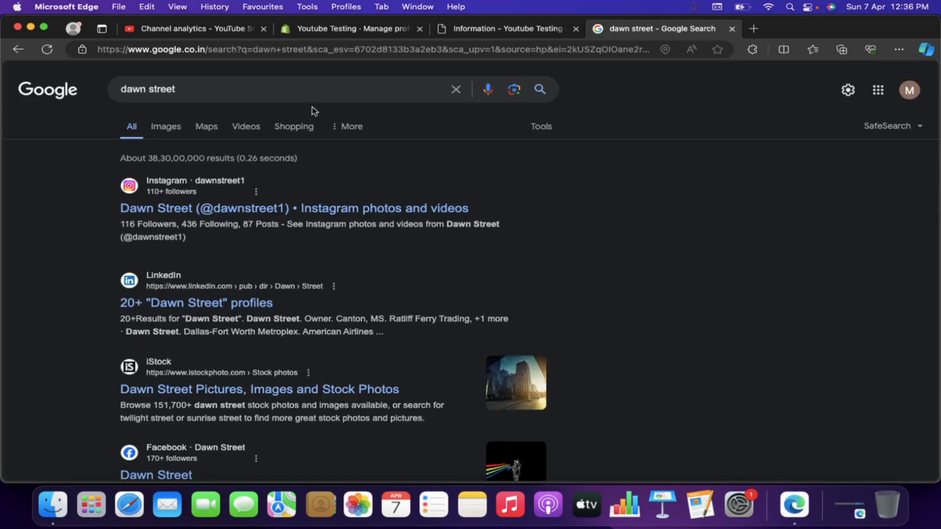
{"action": "triple_click", "coordinate": [287, 99]}
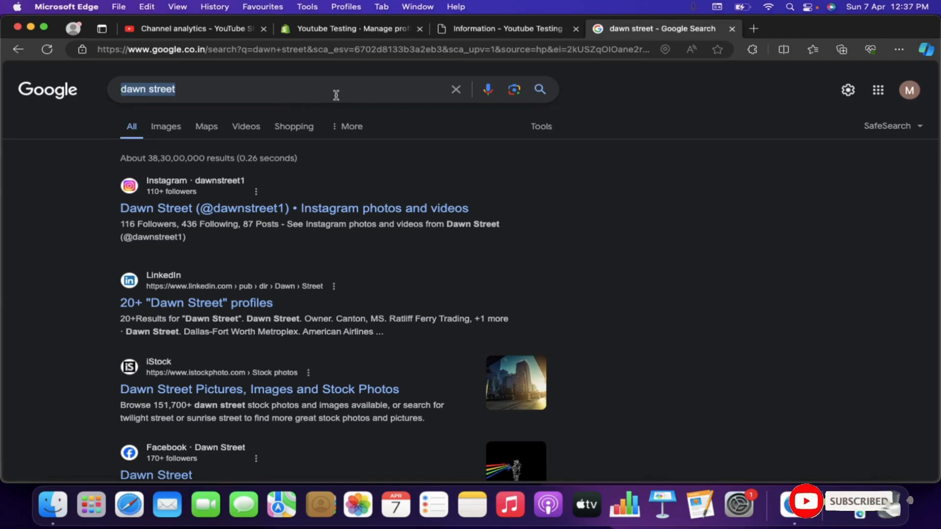
{"action": "key", "text": "super+v"}
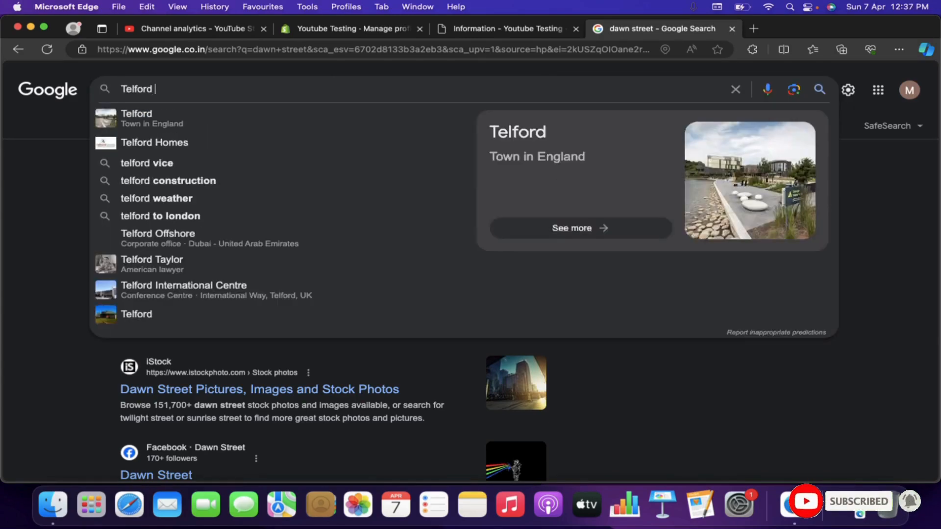
{"action": "type", "text": "pin code"}
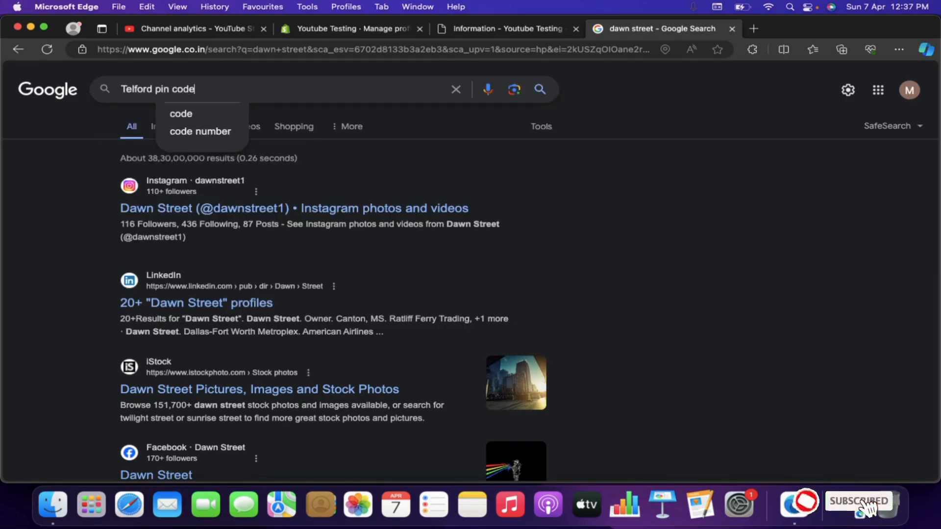
{"action": "key", "text": "Return"}
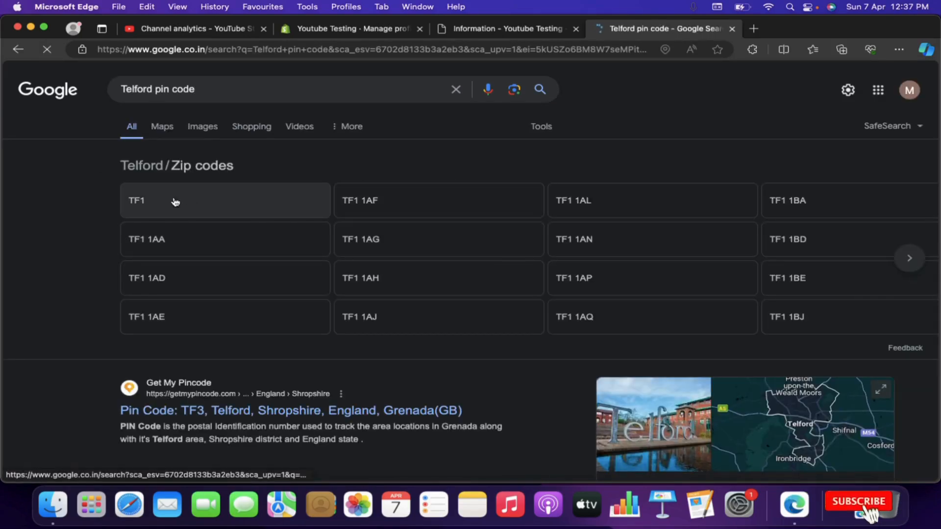
Copy one of the full postcodes listed for Telford and paste it into the checkout's postcode field.
{"action": "left_click", "coordinate": [393, 204]}
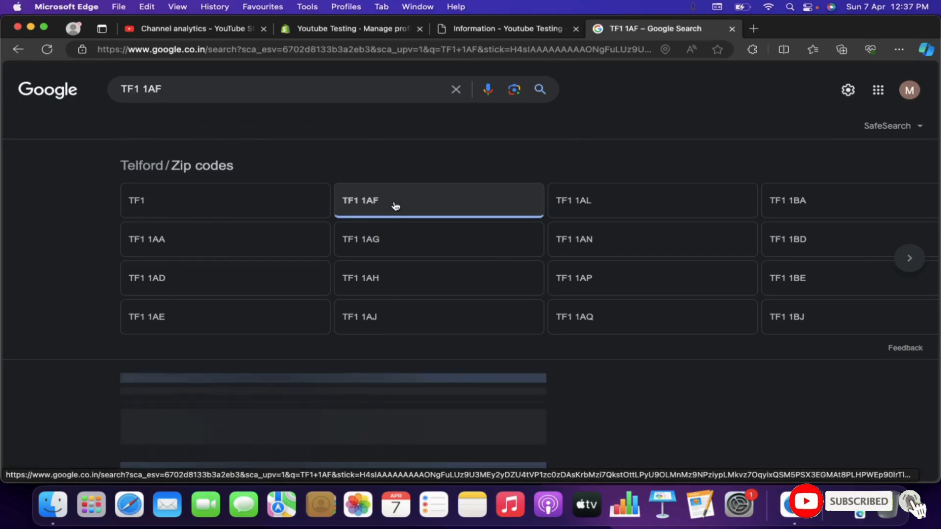
{"action": "triple_click", "coordinate": [208, 88]}
{"action": "key", "text": "super+c"}
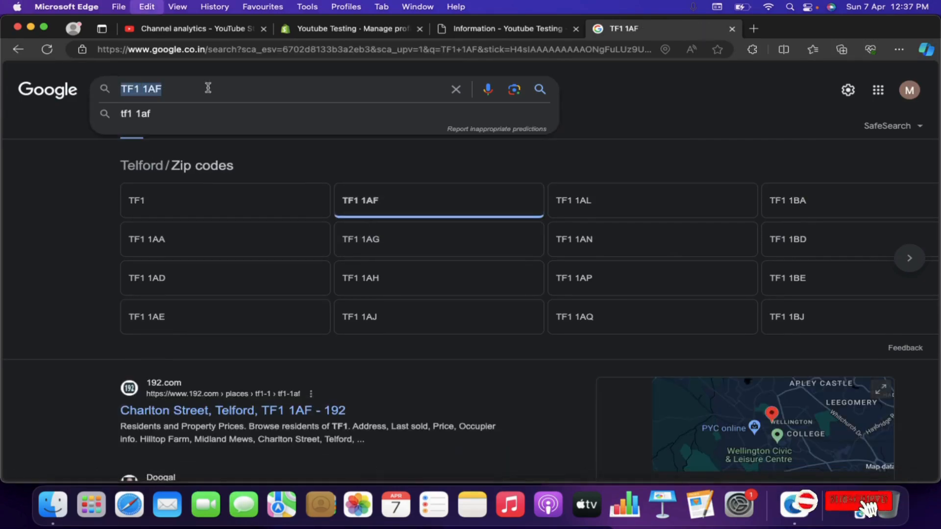
{"action": "left_click", "coordinate": [485, 30]}
{"action": "left_click", "coordinate": [362, 371]}
{"action": "key", "text": "super+v"}
{"action": "left_click", "coordinate": [541, 355]}
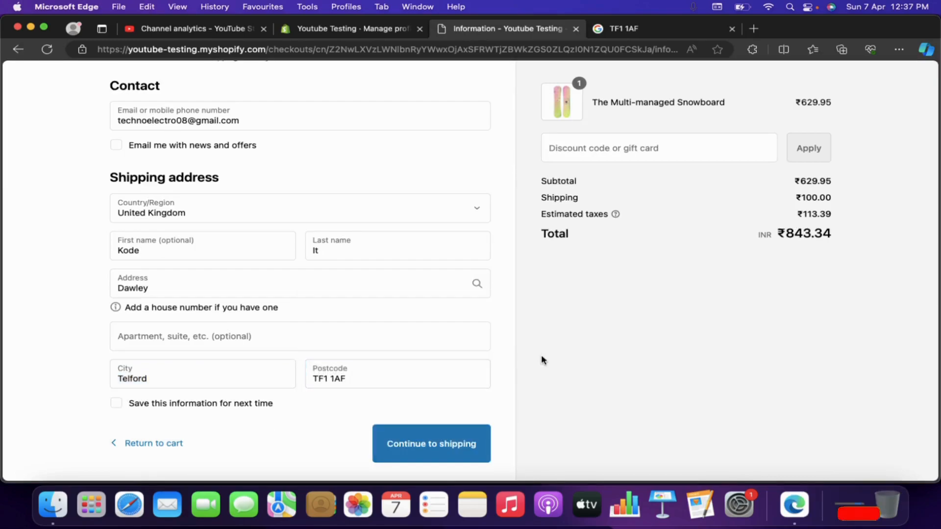
Continue to the shipping methods and compare the offered UK Shipping rate with the zones in the admin's shipping profile.
{"action": "left_click", "coordinate": [442, 437]}
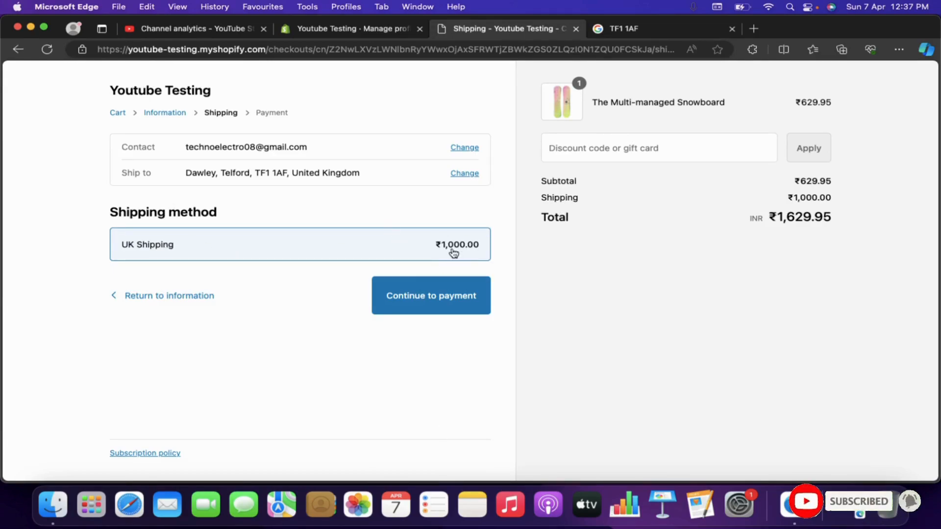
{"action": "key", "text": "ctrl+shift+Tab"}
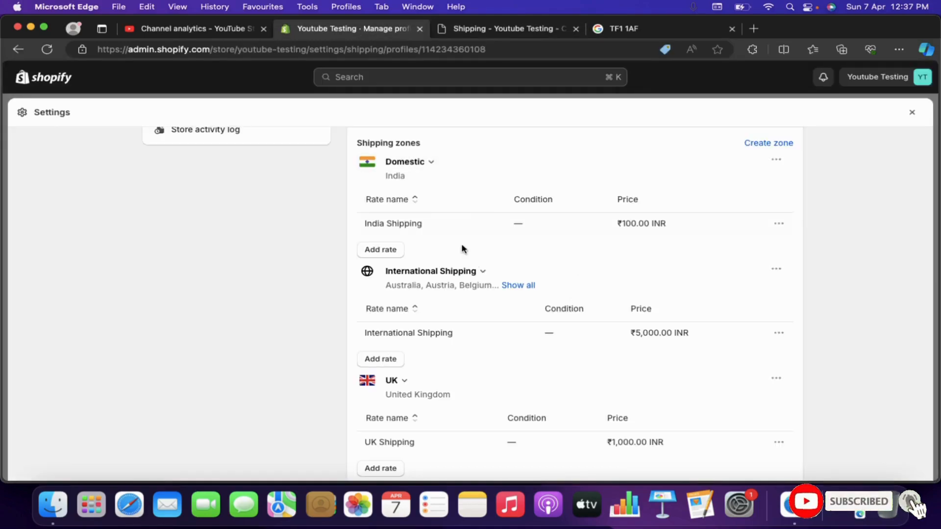
{"action": "scroll", "coordinate": [621, 416], "scroll_direction": "down", "scroll_amount": 1}
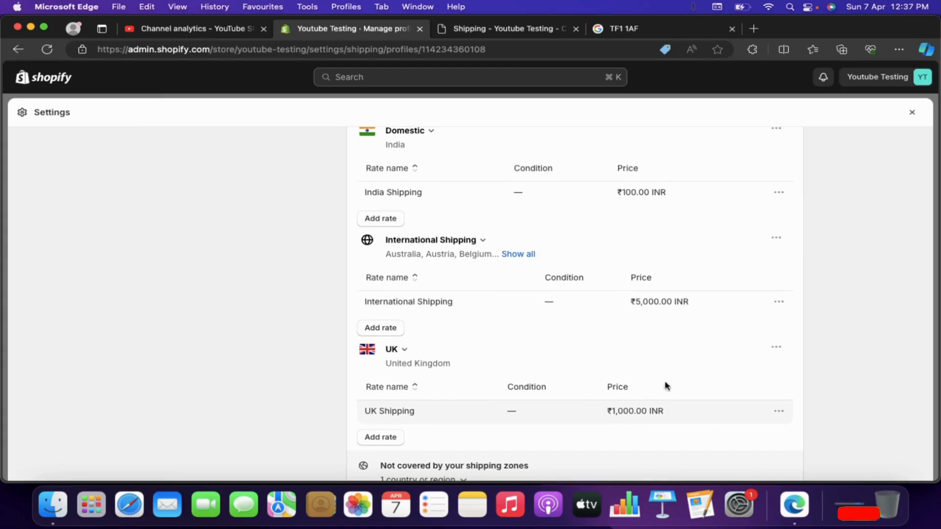
{"action": "scroll", "coordinate": [602, 237], "scroll_direction": "up", "scroll_amount": 10}
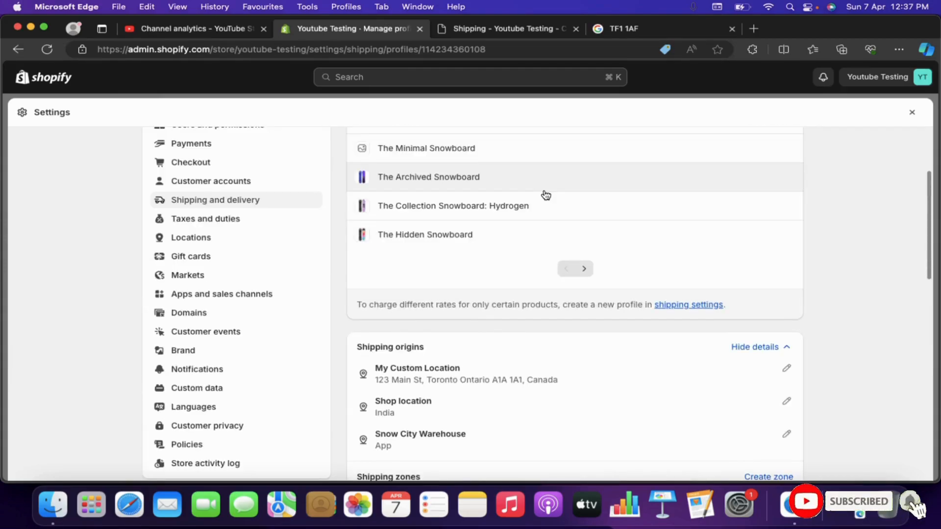
{"action": "scroll", "coordinate": [544, 193], "scroll_direction": "down", "scroll_amount": 2}
Return to the checkout, reopen the ship-to address for changes and set its country to Germany.
{"action": "left_click", "coordinate": [494, 28]}
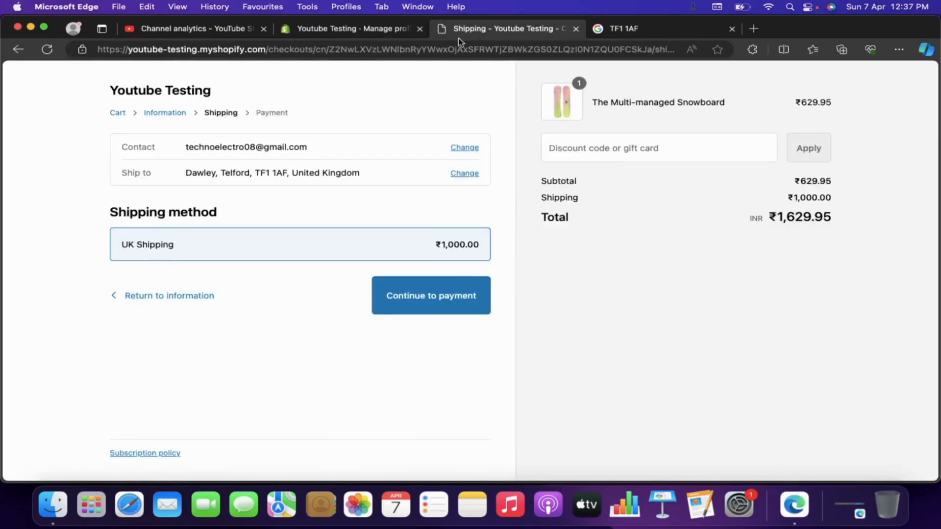
{"action": "left_click", "coordinate": [465, 174]}
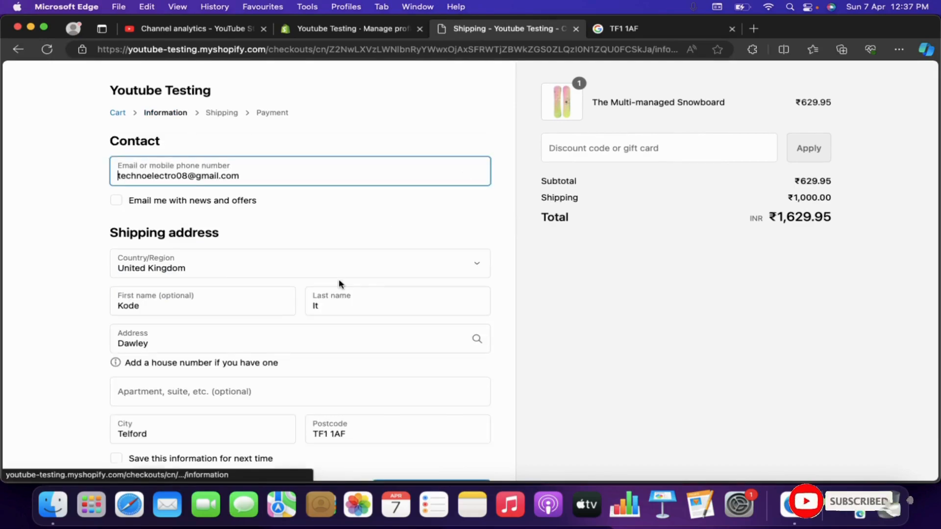
{"action": "left_click", "coordinate": [235, 276]}
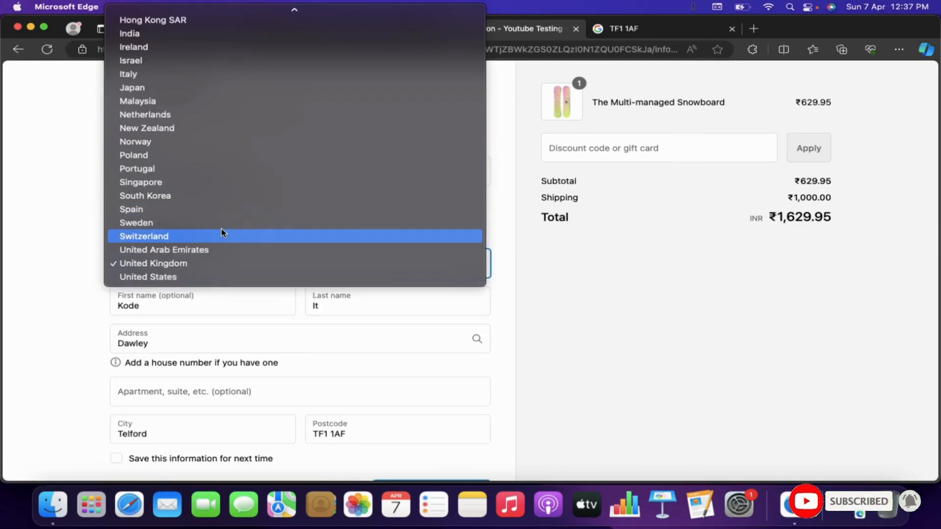
{"action": "scroll", "coordinate": [205, 81], "scroll_direction": "up", "scroll_amount": 2}
{"action": "scroll", "coordinate": [204, 75], "scroll_direction": "up", "scroll_amount": 3}
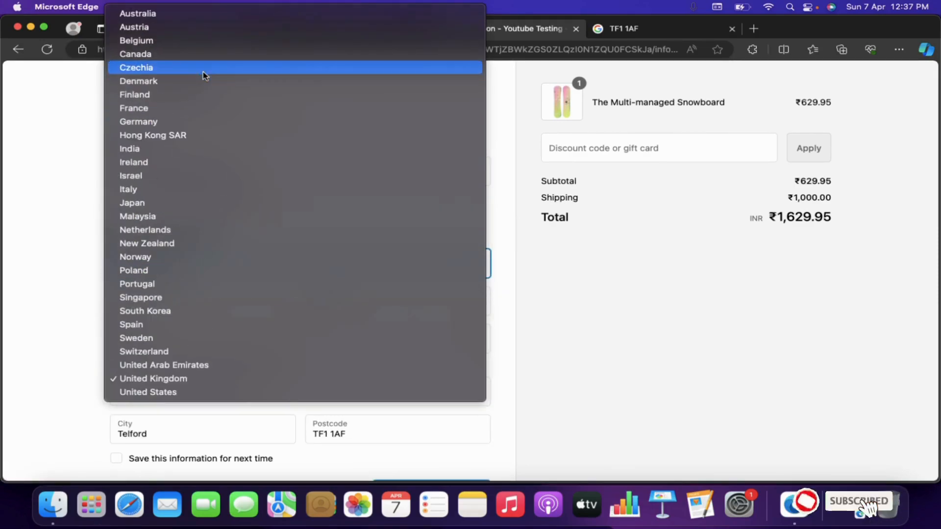
{"action": "left_click", "coordinate": [165, 123]}
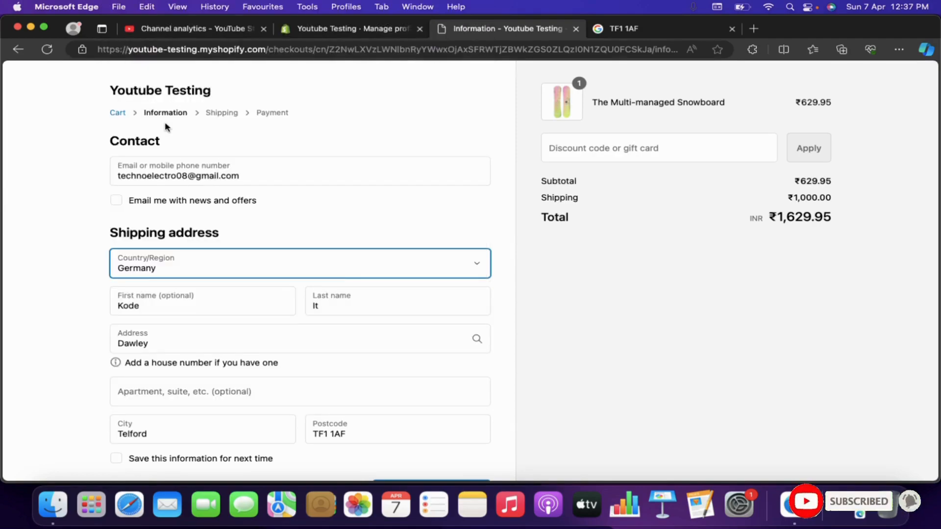
Clear the UK postcode and the street address from the German shipping address form.
{"action": "triple_click", "coordinate": [184, 437]}
{"action": "key", "text": "BackSpace"}
{"action": "triple_click", "coordinate": [263, 336]}
{"action": "key", "text": "BackSpace"}
{"action": "type", "text": "a"}
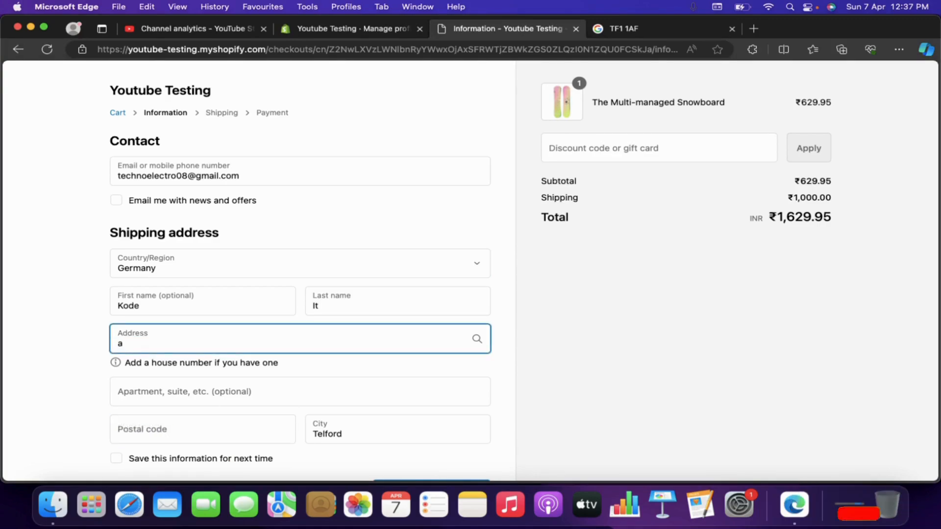
{"action": "key", "text": "BackSpace"}
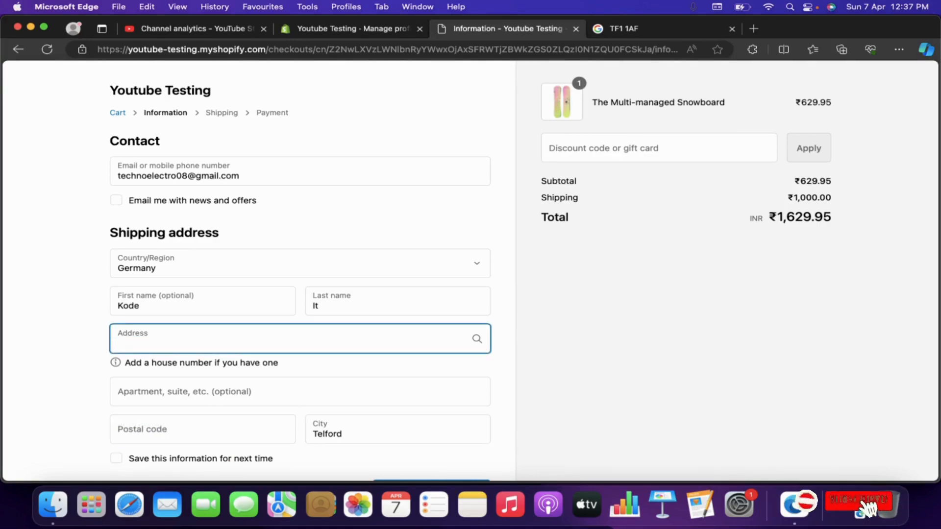
Search Google for "germany places" and copy the city name Berlin from the description of Germany.
{"action": "left_click", "coordinate": [650, 30]}
{"action": "key", "text": "BackSpace"}
{"action": "type", "text": "germany places"}
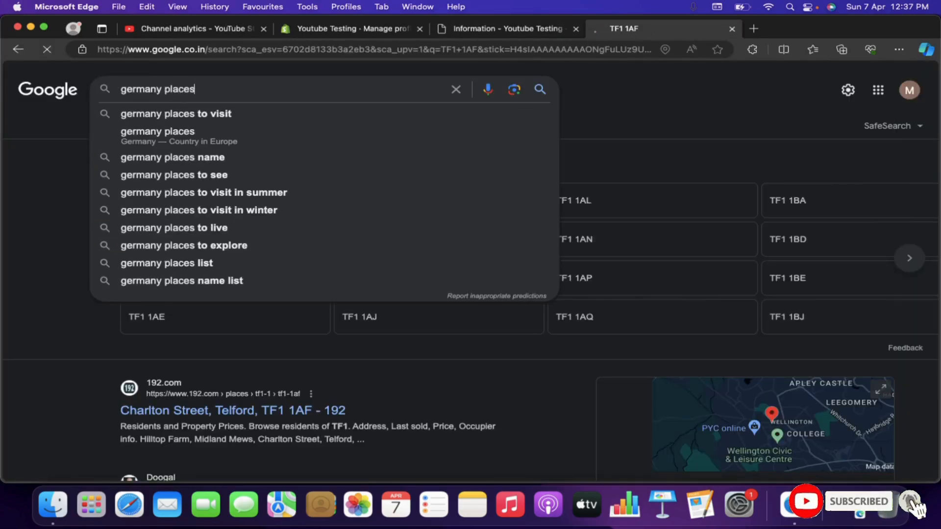
{"action": "key", "text": "Return"}
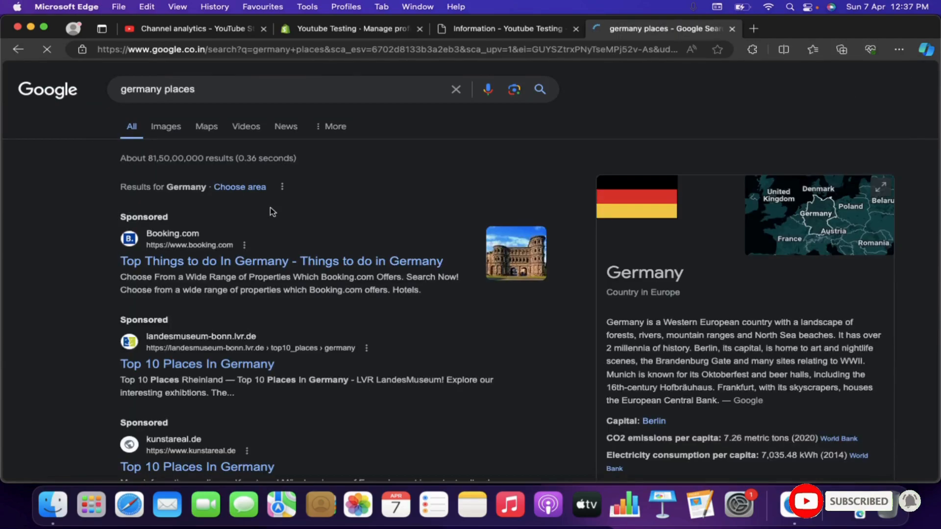
{"action": "scroll", "coordinate": [637, 338], "scroll_direction": "down", "scroll_amount": 1}
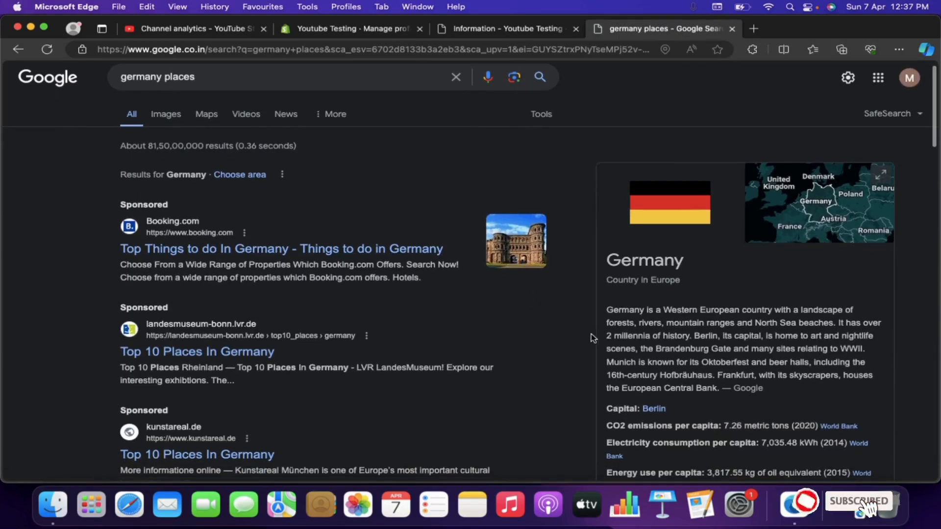
{"action": "double_click", "coordinate": [703, 338]}
{"action": "key", "text": "super+c"}
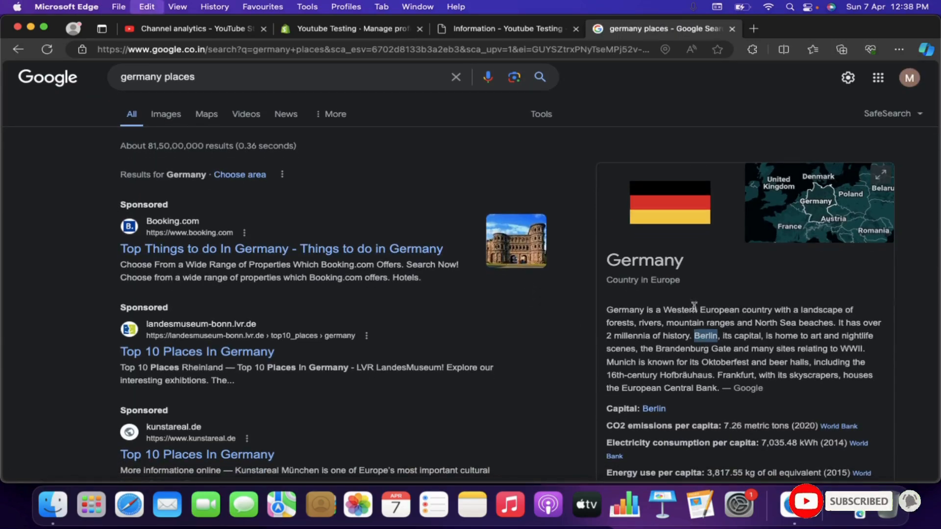
Look up Berlin in the checkout's address field, choose the Berlin Brandenburg Airport suggestion and continue to shipping.
{"action": "left_click", "coordinate": [494, 29]}
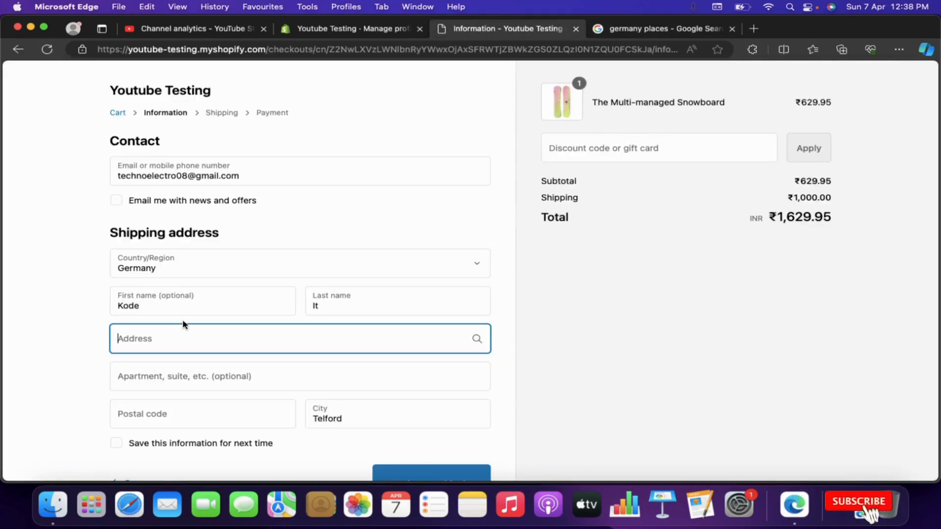
{"action": "key", "text": "super+v"}
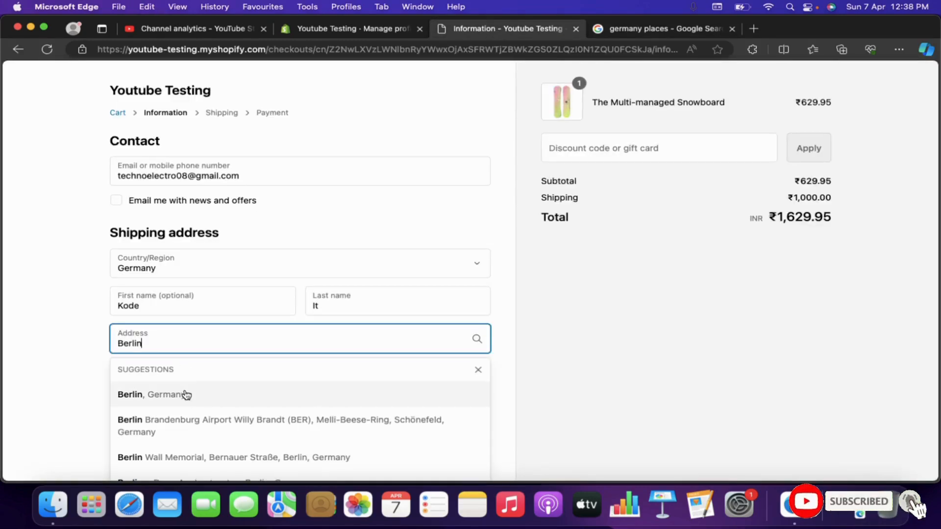
{"action": "left_click", "coordinate": [187, 421]}
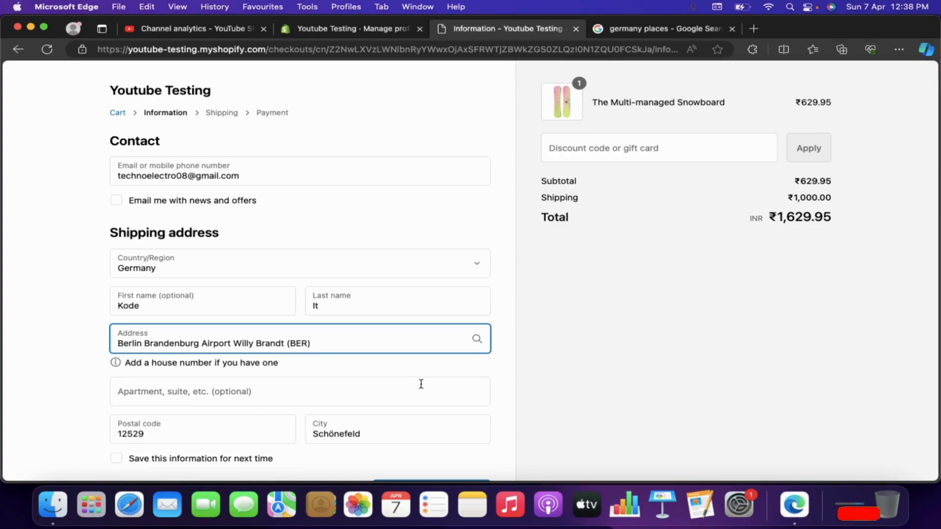
{"action": "scroll", "coordinate": [421, 385], "scroll_direction": "down", "scroll_amount": 2}
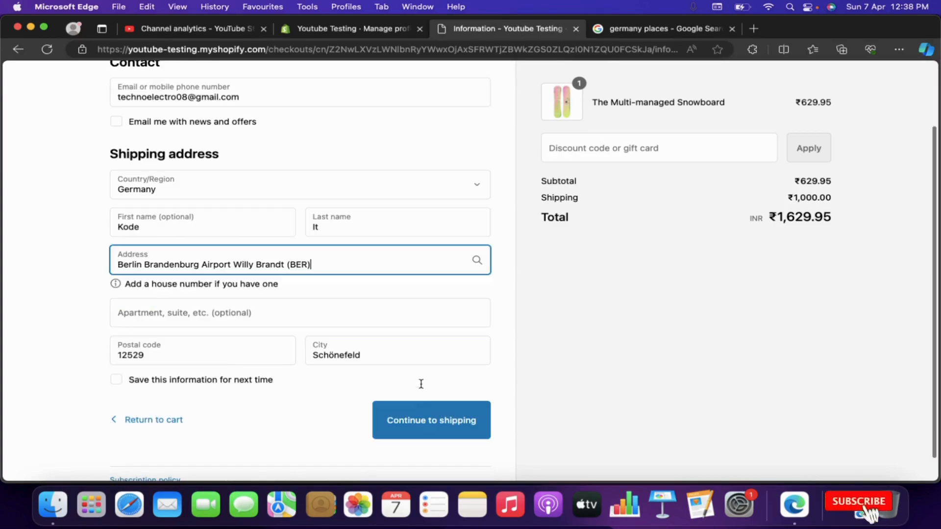
{"action": "left_click", "coordinate": [434, 415]}
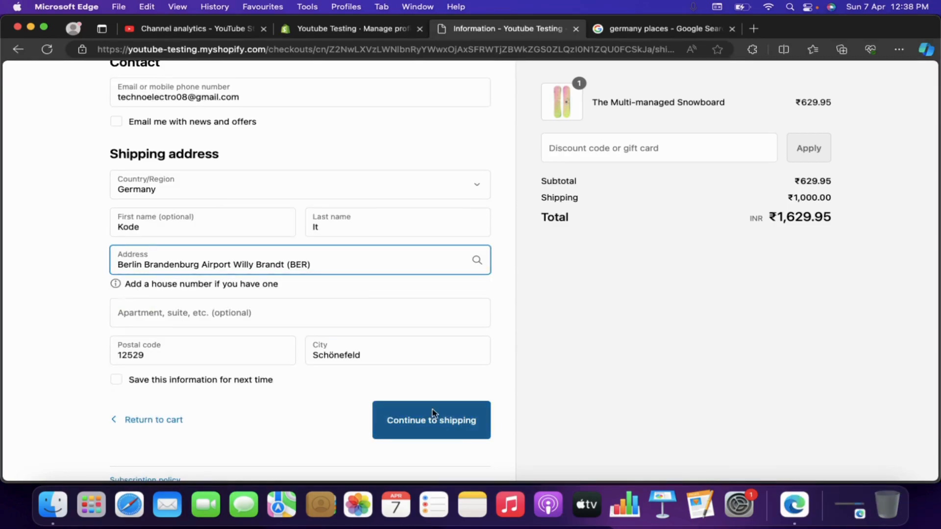